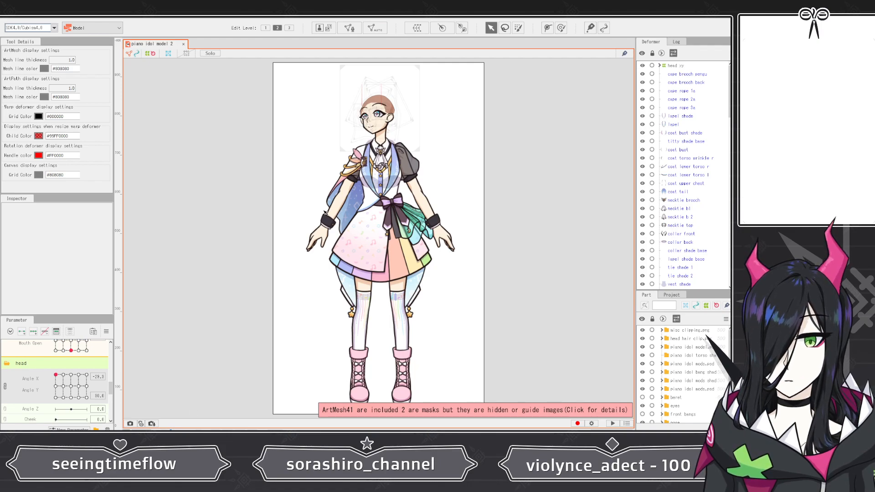
- Set the head's Angle X to -15 to turn the face halfway to the side
scroll(356, 146, "down", 3)
scroll(357, 126, "up", 3)
scroll(354, 137, "up", 1)
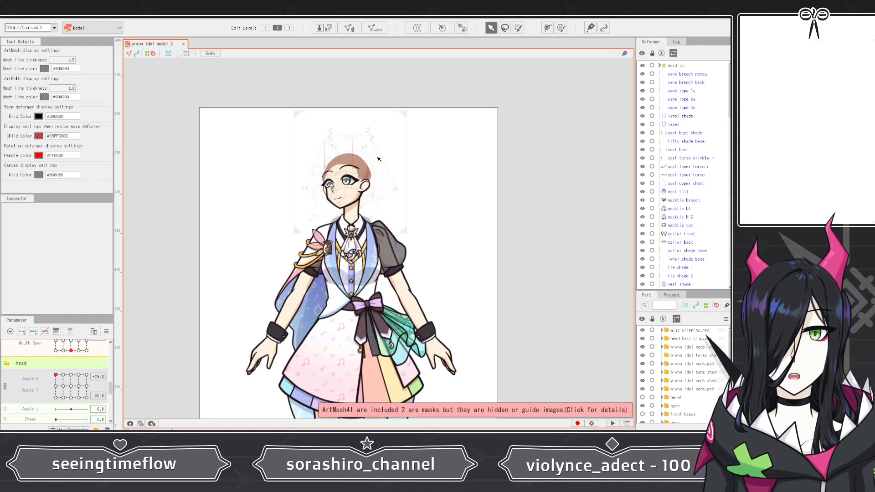
scroll(349, 172, "up", 2)
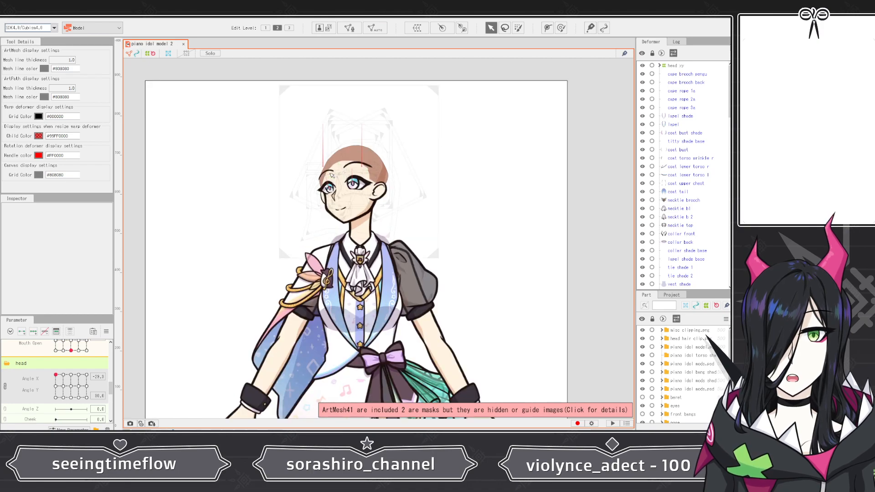
scroll(349, 172, "up", 3)
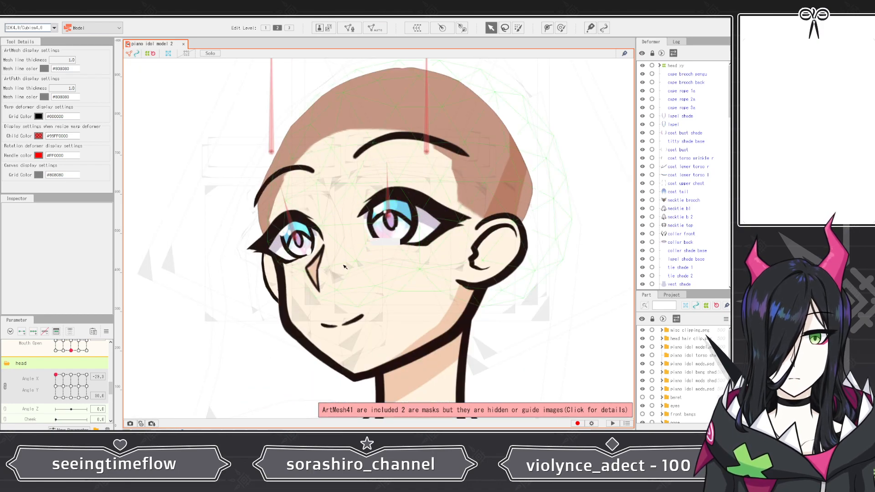
left_click(56, 376)
left_click_drag(57, 377, 62, 365)
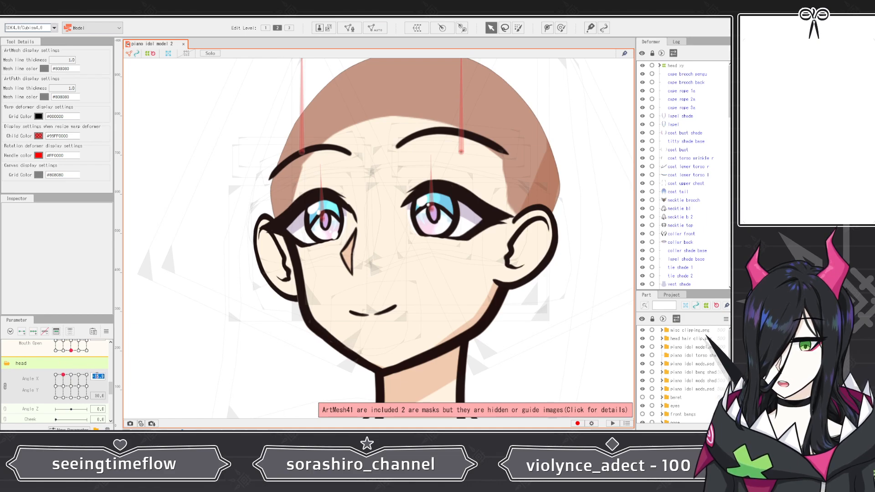
key("Return")
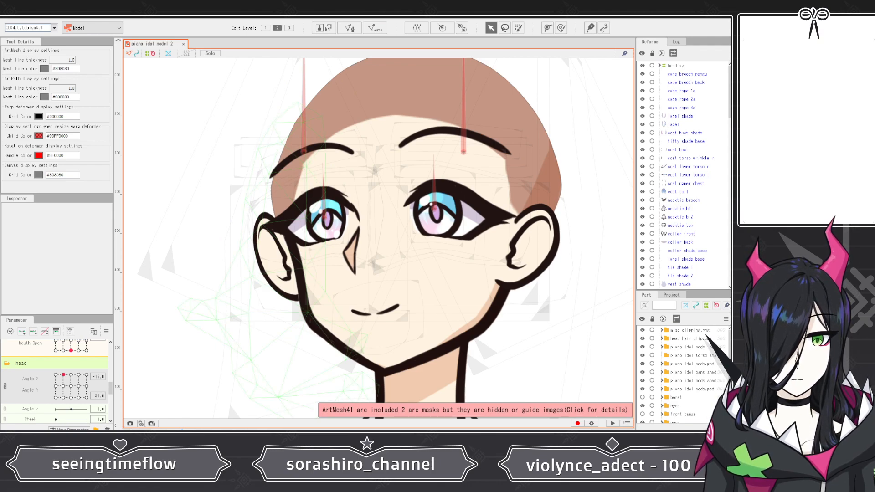
- Export the model as an image with the head posed at Angle X -15 and Angle Y 30
scroll(355, 223, "down", 4)
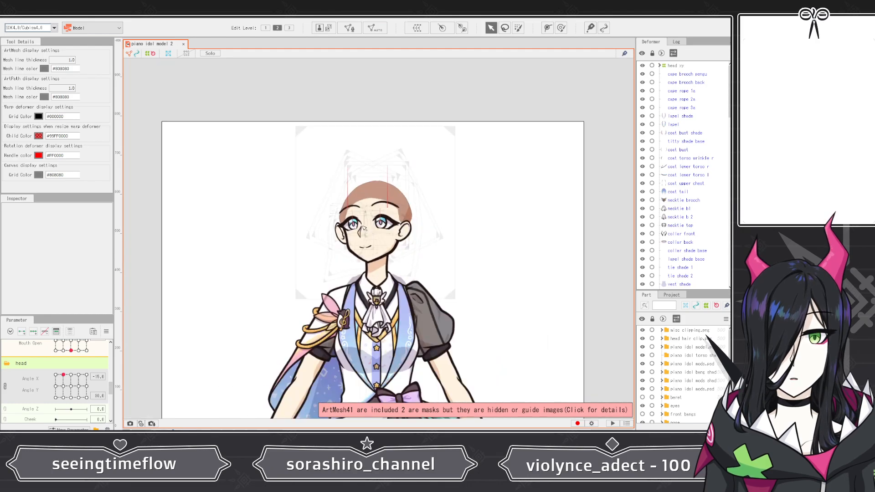
scroll(355, 224, "up", 2)
scroll(355, 223, "down", 3)
scroll(354, 223, "down", 1)
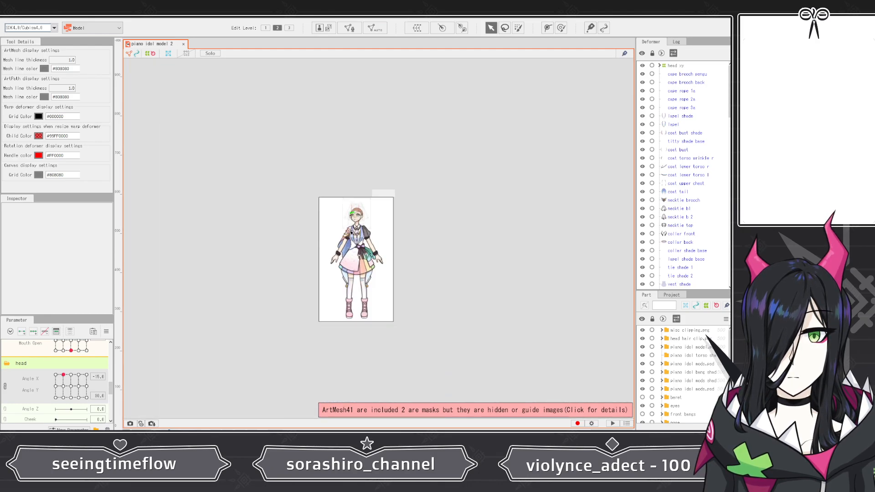
scroll(355, 223, "up", 2)
scroll(355, 223, "up", 1)
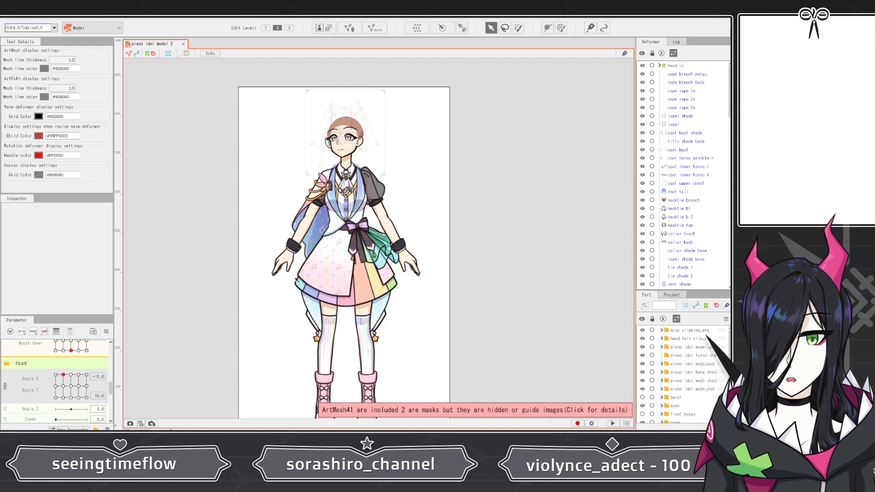
left_click(6, 14)
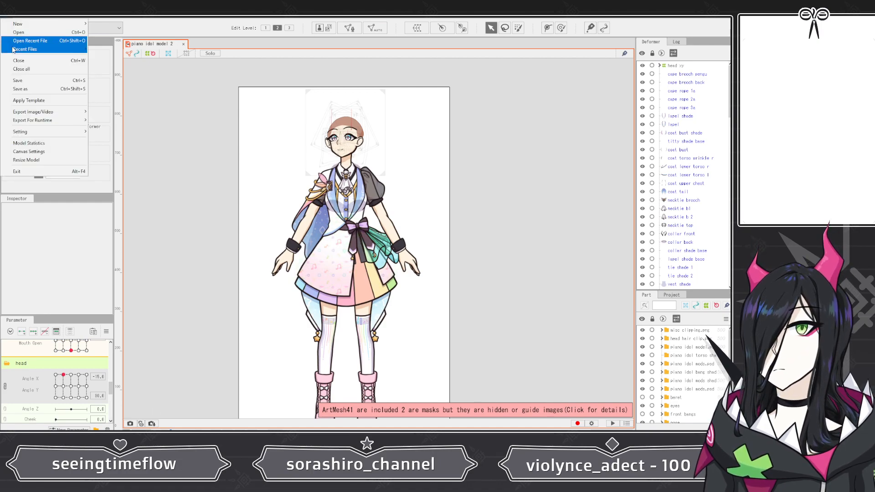
mouse_move(47, 113)
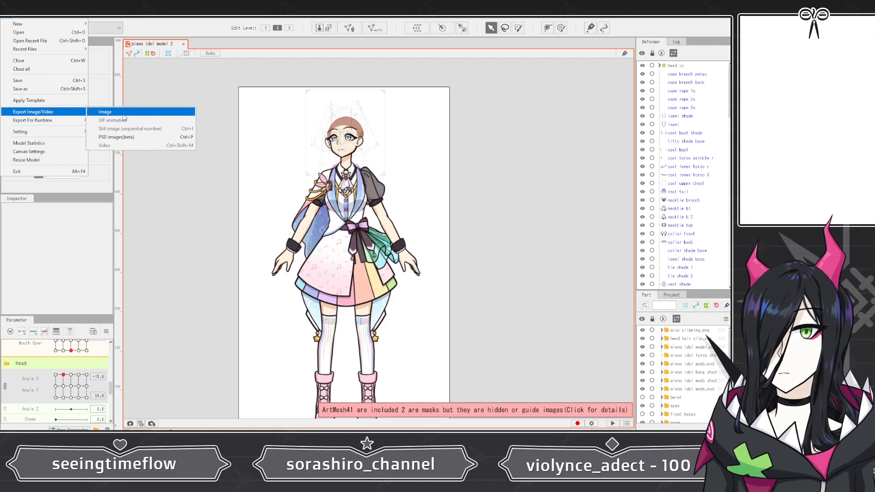
left_click(124, 114)
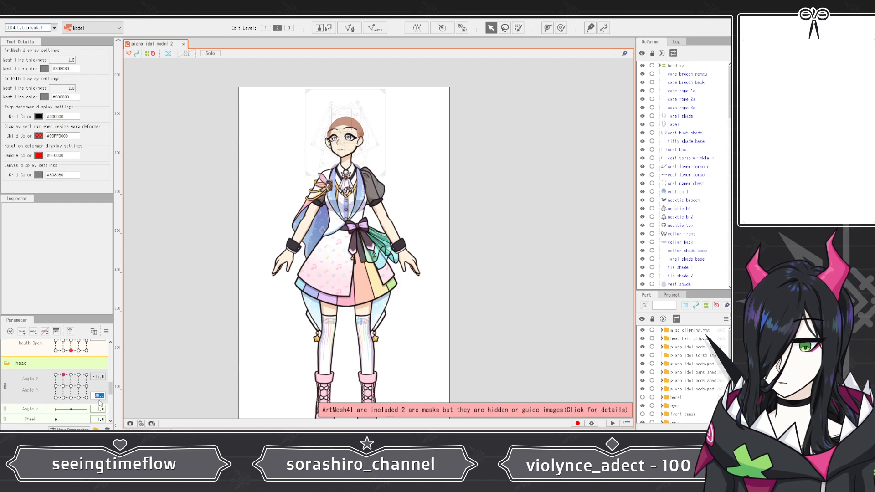
- Set the head's Angle Y to -30 and export the model in that pose as an image
key("Return")
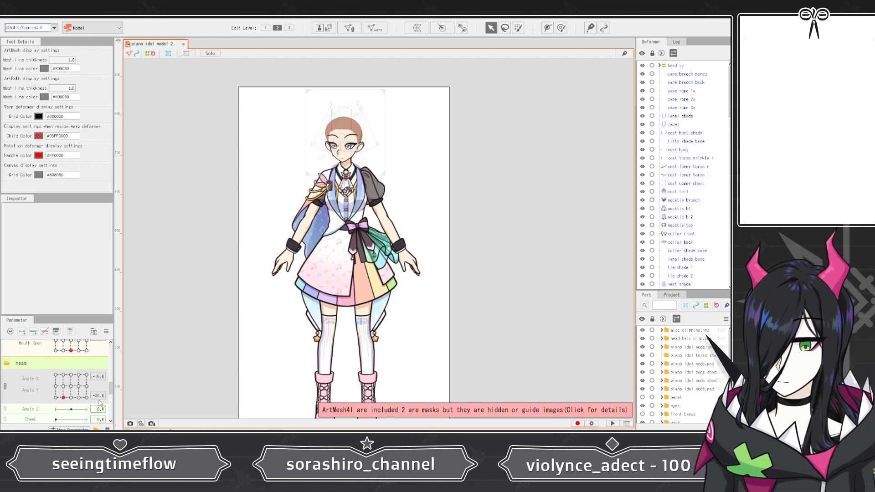
left_click(16, 21)
mouse_move(51, 114)
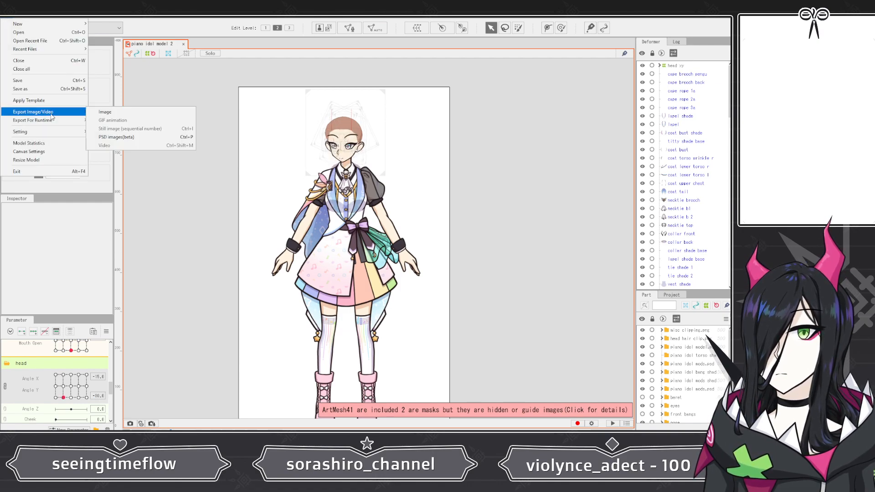
left_click(117, 115)
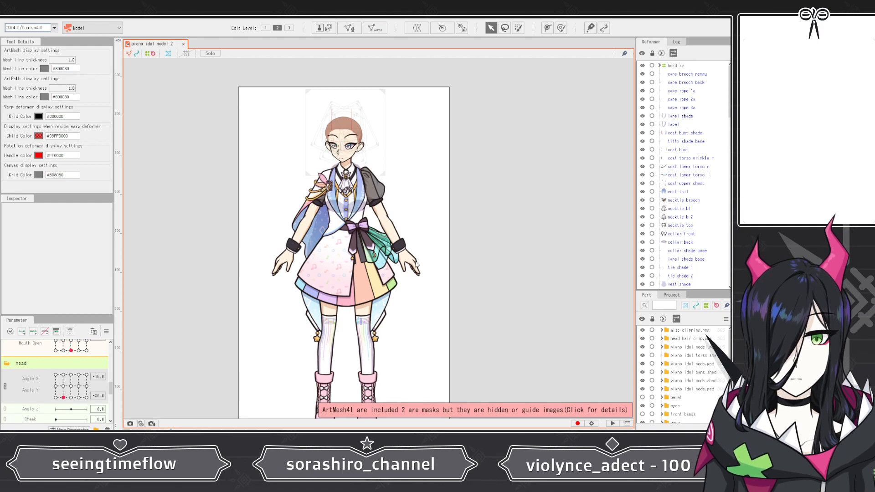
- Pose the head at Angle X 30 and Angle Y -30, and compare it with the "turn b corner r" reference overlay, hiding the overlay again
scroll(314, 259, "up", 6)
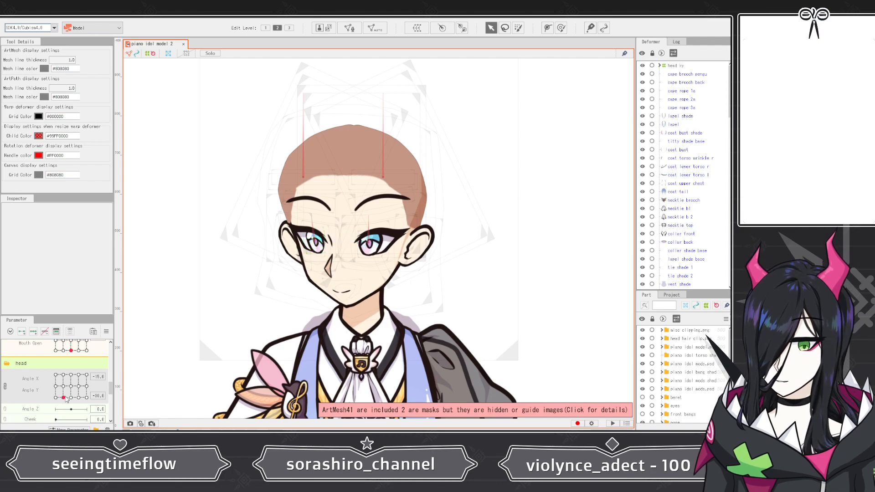
left_click_drag(63, 397, 105, 405)
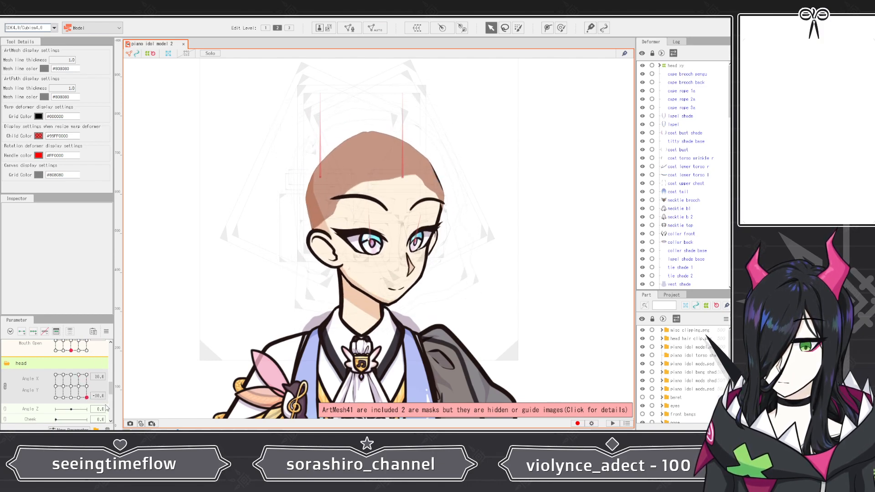
scroll(720, 273, "down", 10)
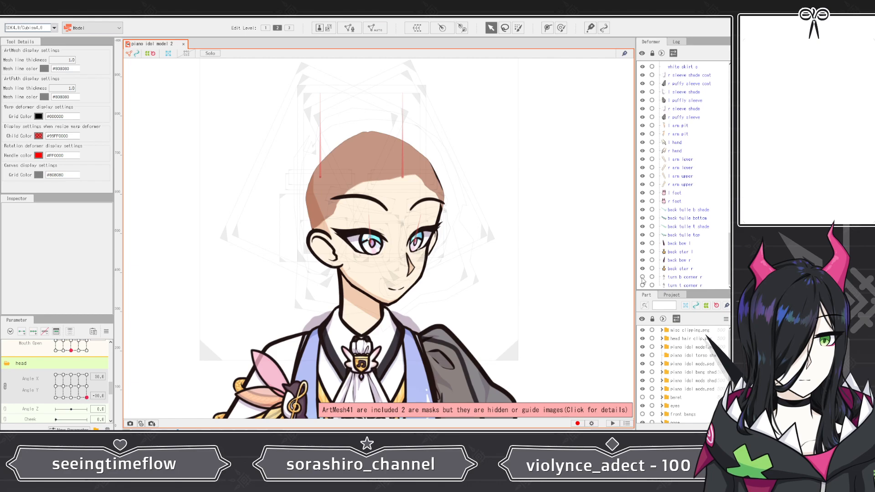
scroll(404, 200, "up", 3)
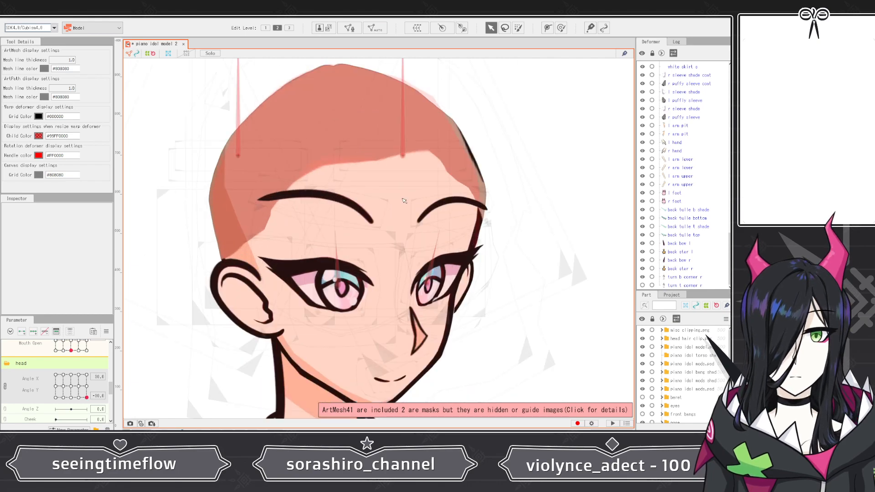
scroll(403, 200, "up", 2)
scroll(404, 200, "down", 2)
left_click_drag(86, 398, 117, 401)
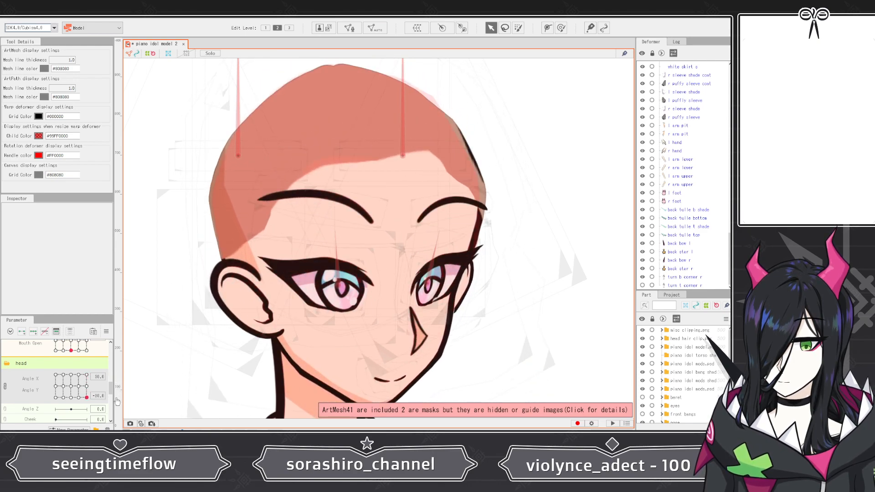
left_click(642, 277)
- Lower the upper middle control point of the "r brow xy" warp deformer to flatten the brow's arch
scroll(708, 187, "up", 10)
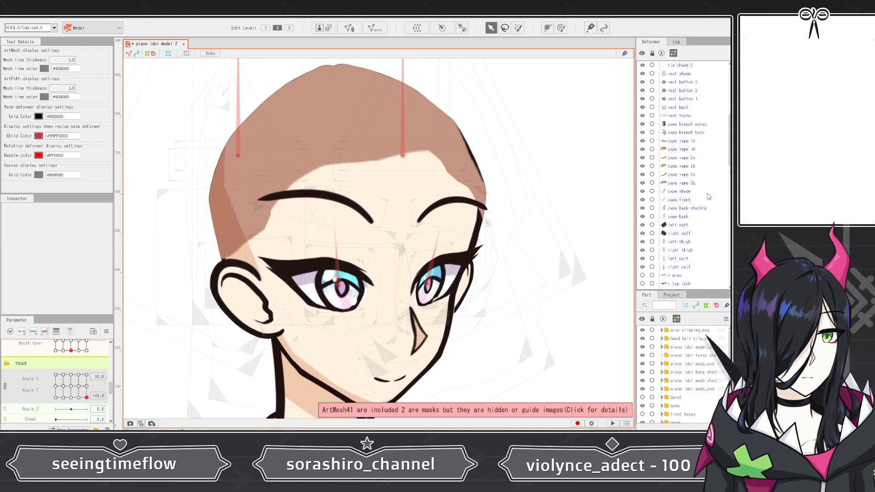
left_click(339, 199)
scroll(714, 164, "down", 5)
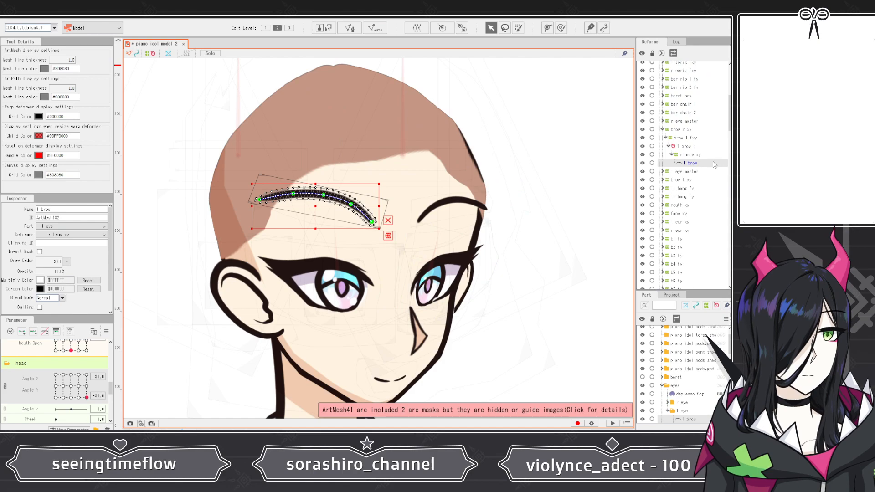
left_click(697, 156)
scroll(385, 232, "up", 5)
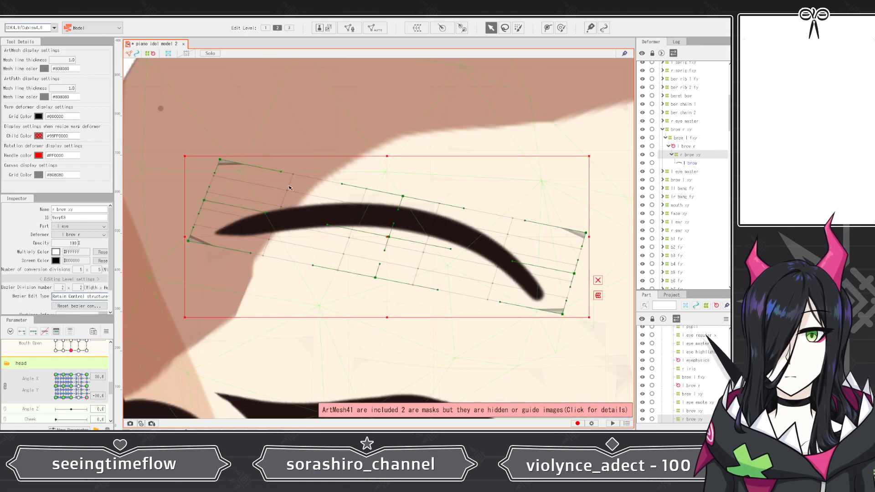
scroll(384, 232, "up", 5)
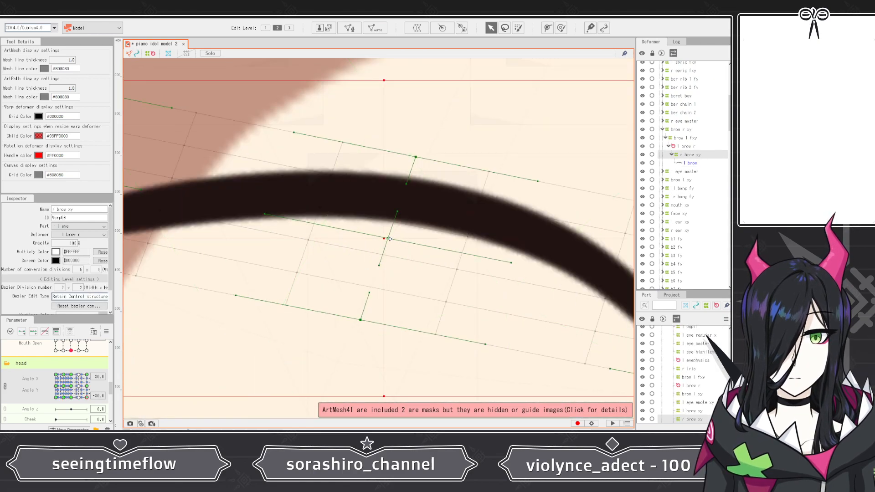
scroll(390, 239, "up", 5)
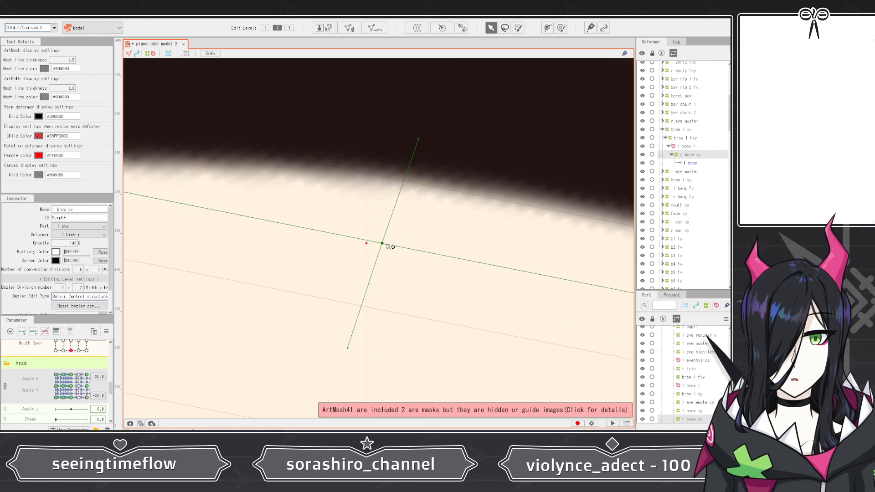
scroll(390, 247, "up", 4)
scroll(396, 245, "down", 8)
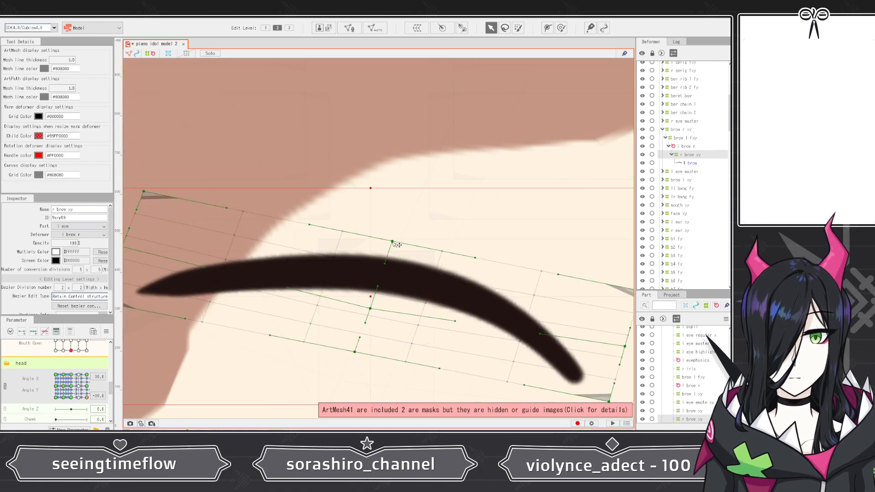
left_click_drag(393, 242, 389, 260)
scroll(391, 261, "down", 6)
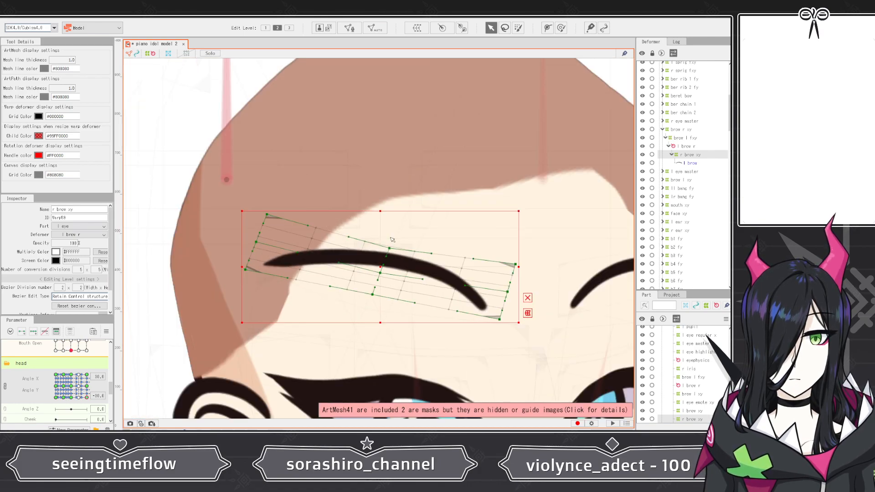
- Shift the middle column of control points on the "r brow xy" warp toward the brow's outer end, lowering the bottom point slightly
scroll(374, 282, "up", 6)
left_click_drag(345, 300, 342, 306)
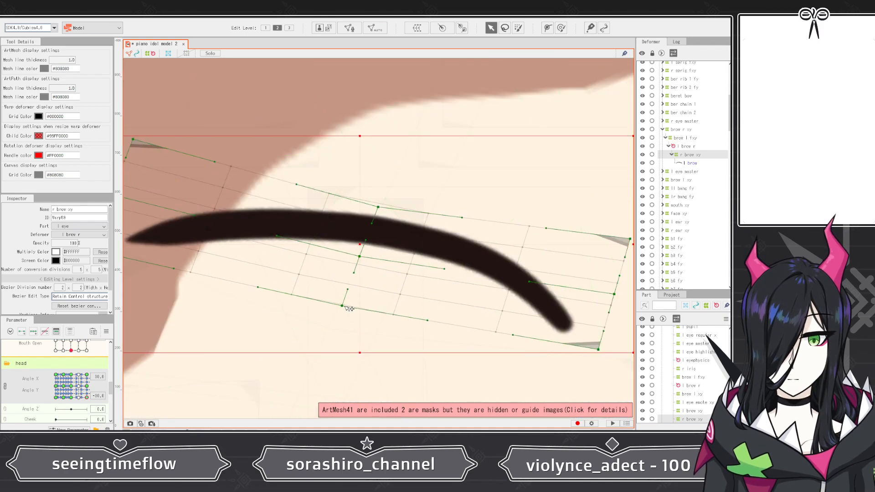
left_click_drag(378, 207, 369, 202)
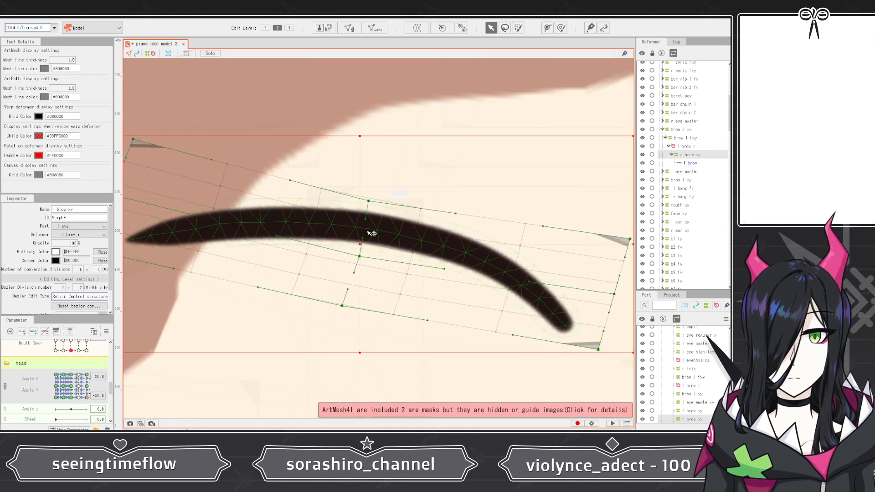
left_click_drag(360, 258, 354, 255)
scroll(358, 254, "down", 5)
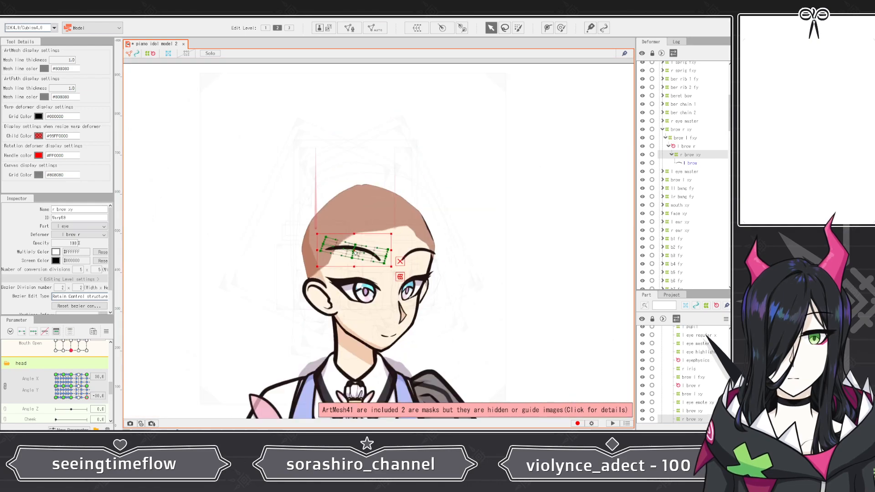
- Reshape the "l brow xy" warp deformer by lowering its upper middle point and shifting the middle column of points toward the brow's outer end
scroll(376, 261, "up", 4)
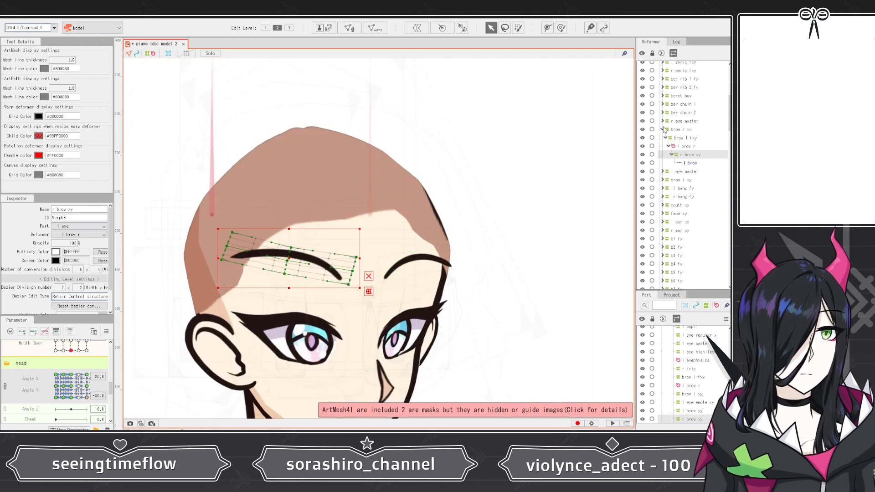
left_click(662, 180)
left_click(665, 188)
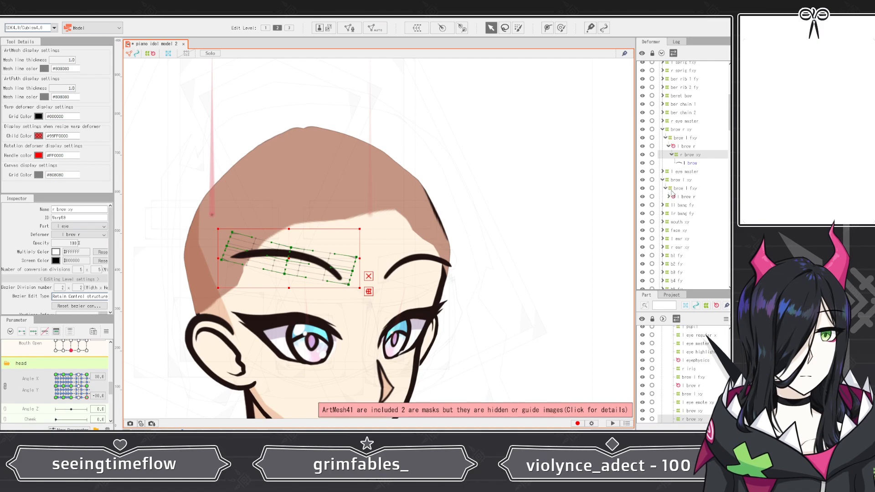
left_click(669, 197)
left_click(688, 205)
scroll(391, 284, "up", 5)
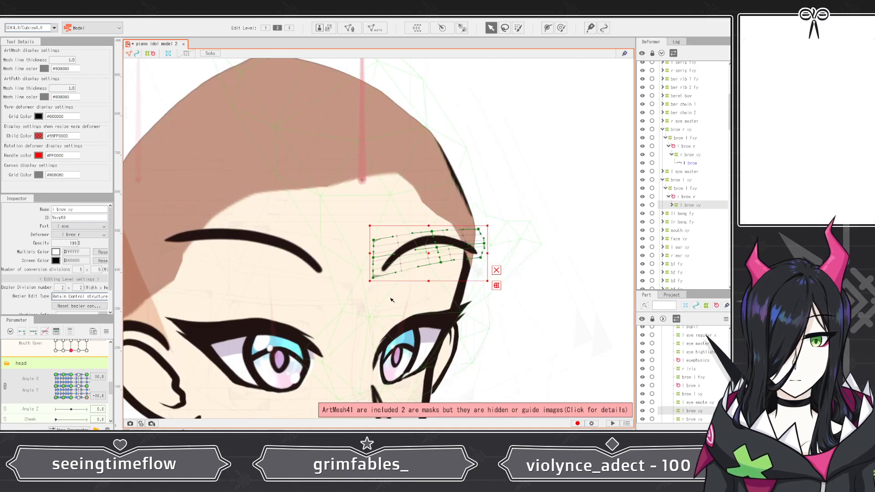
left_click_drag(518, 169, 524, 182)
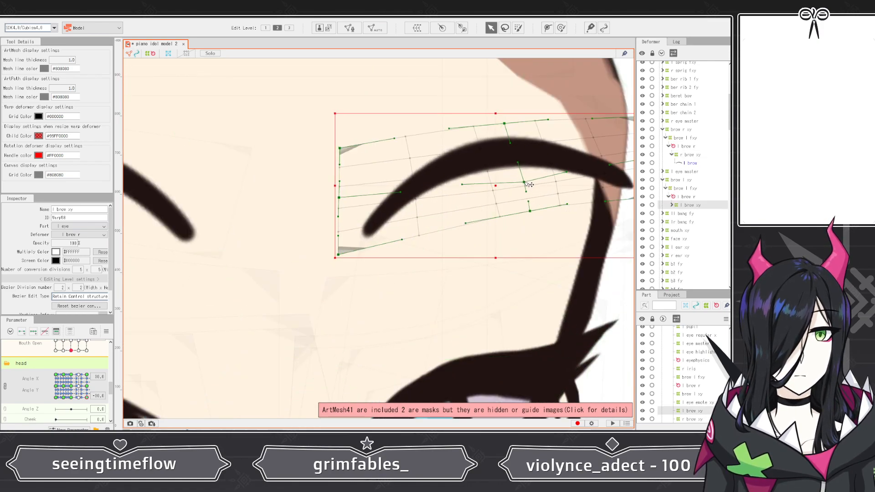
left_click_drag(504, 123, 515, 138)
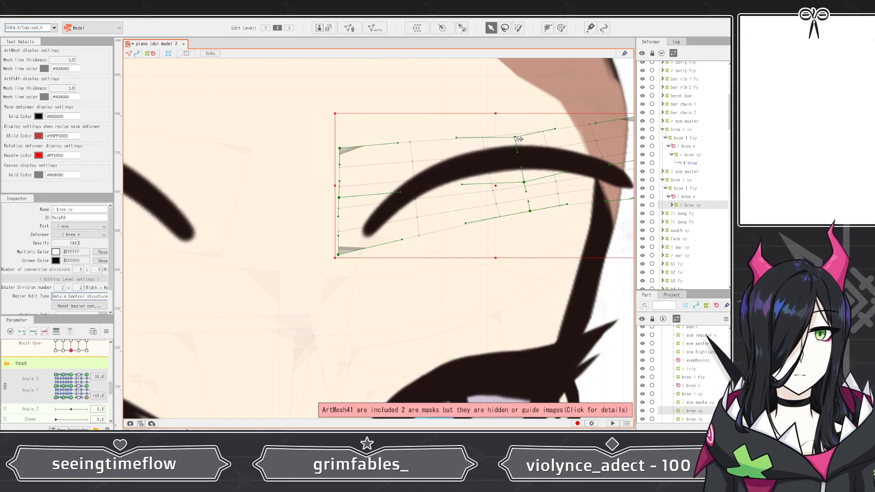
left_click_drag(529, 211, 535, 212)
left_click_drag(524, 182, 532, 179)
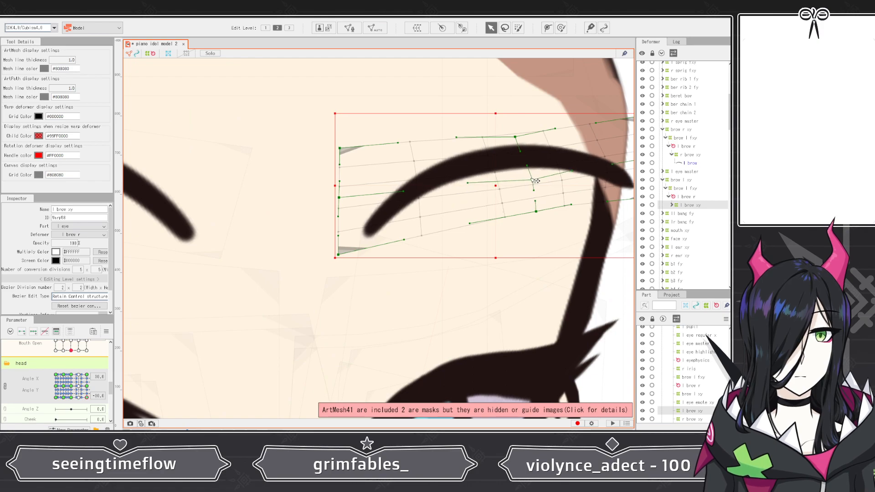
- Shift the upper middle control point of the "l brow xy" warp deformer slightly toward the brow's outer end
left_click_drag(515, 137, 526, 137)
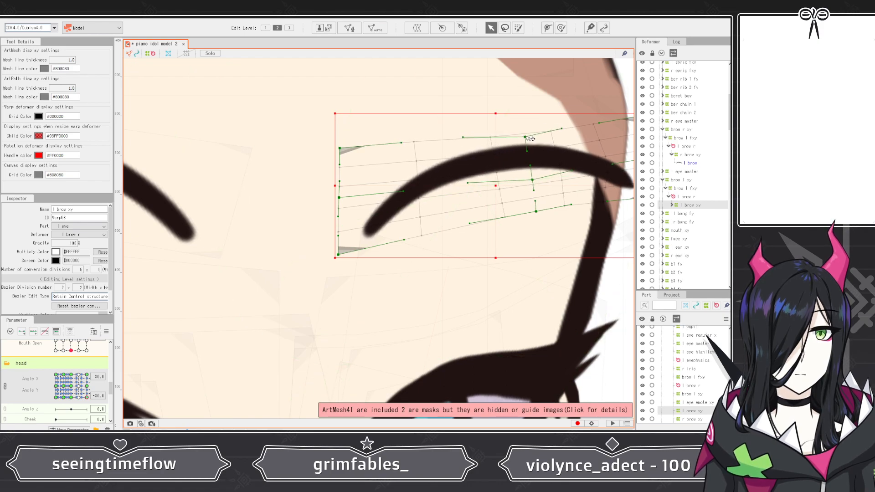
scroll(513, 140, "down", 5)
scroll(512, 143, "down", 6)
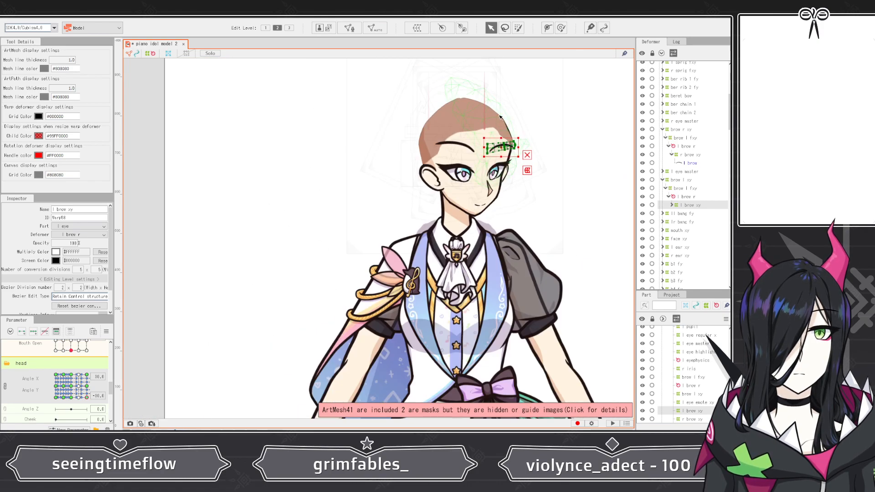
- Pose the head at Angle X 30 and Angle Y 30, and move the whole "l brow xy" warp slightly down toward the eye
scroll(496, 137, "up", 10)
left_click_drag(87, 398, 100, 344)
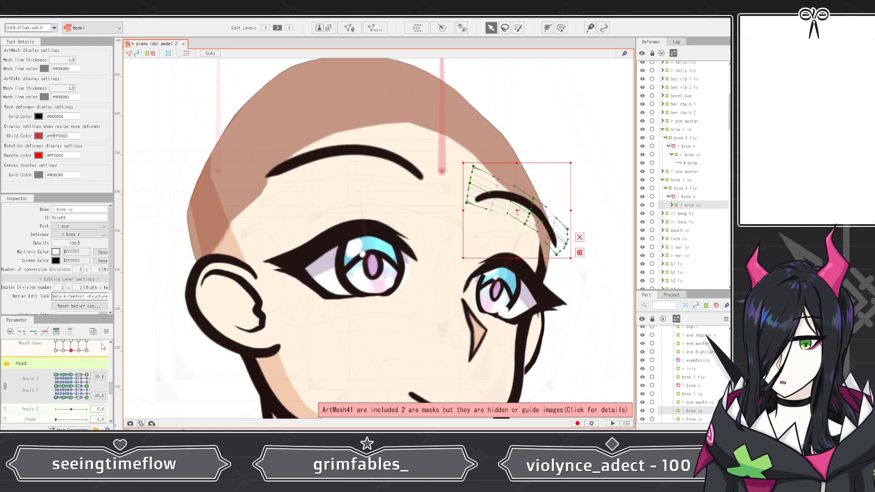
scroll(477, 200, "up", 5)
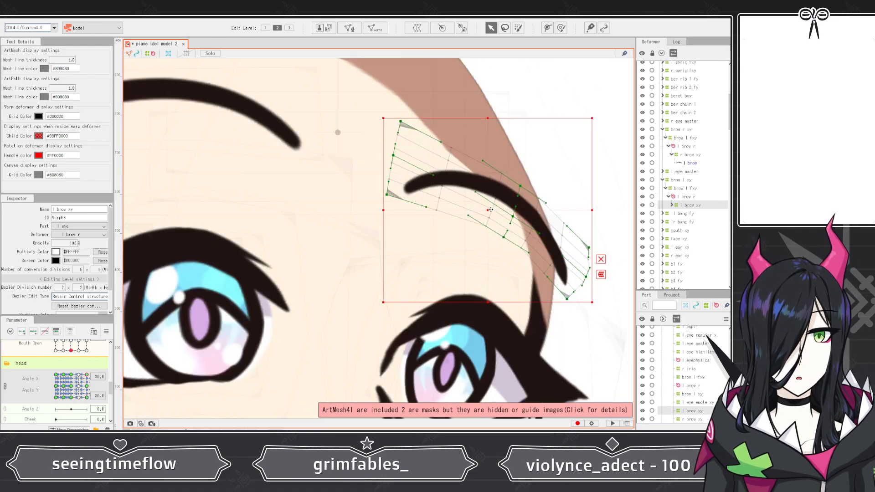
left_click_drag(491, 214, 493, 221)
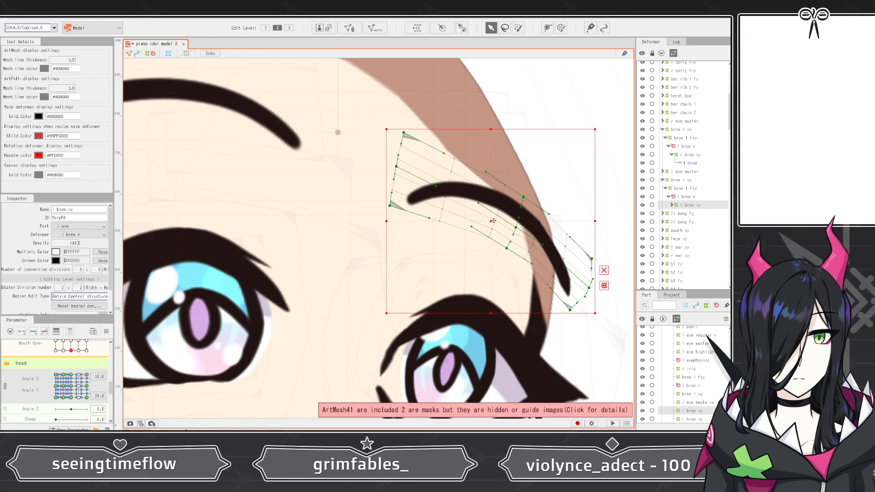
scroll(493, 221, "down", 5)
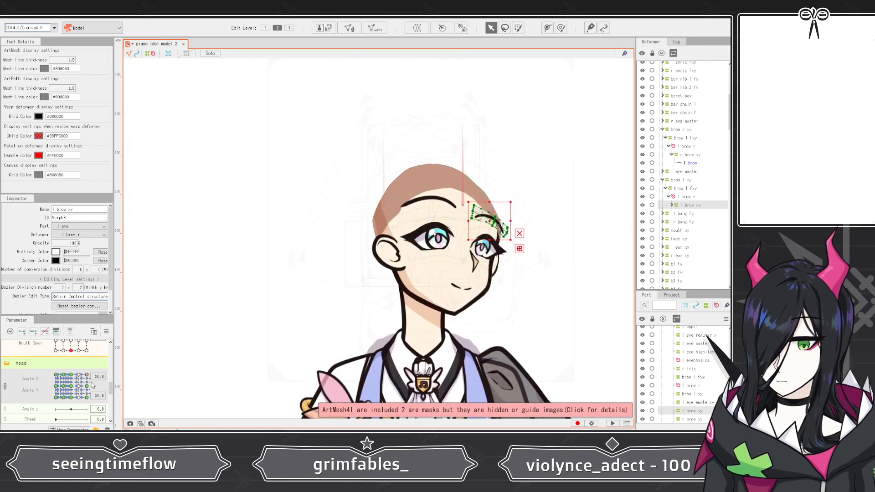
- Check the left brow from near and far while varying the head angle around Angle X 30 and Angle Y 30
mouse_move(87, 375)
left_mouse_down()
mouse_move(87, 387)
mouse_move(96, 368)
left_mouse_up()
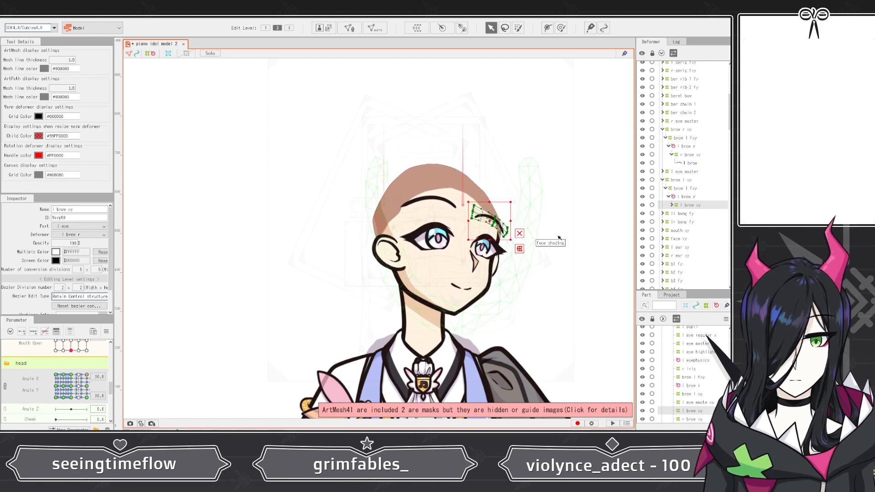
scroll(497, 226, "up", 5)
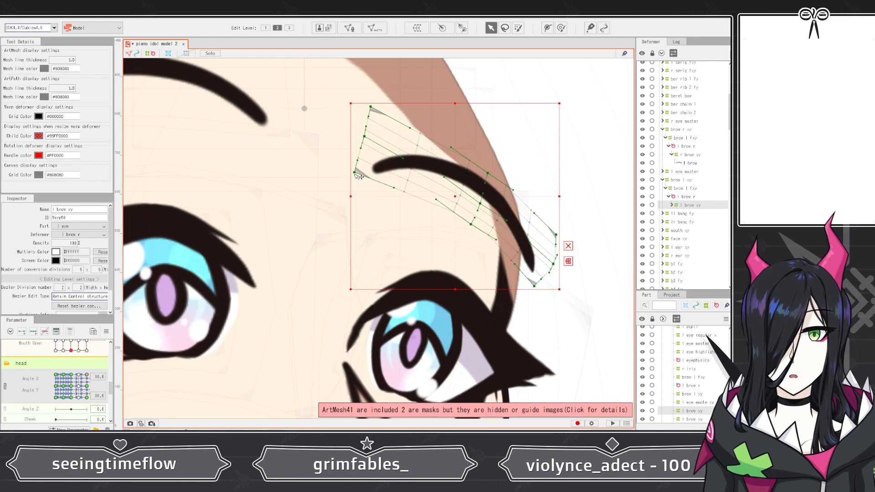
left_click_drag(88, 376, 115, 372)
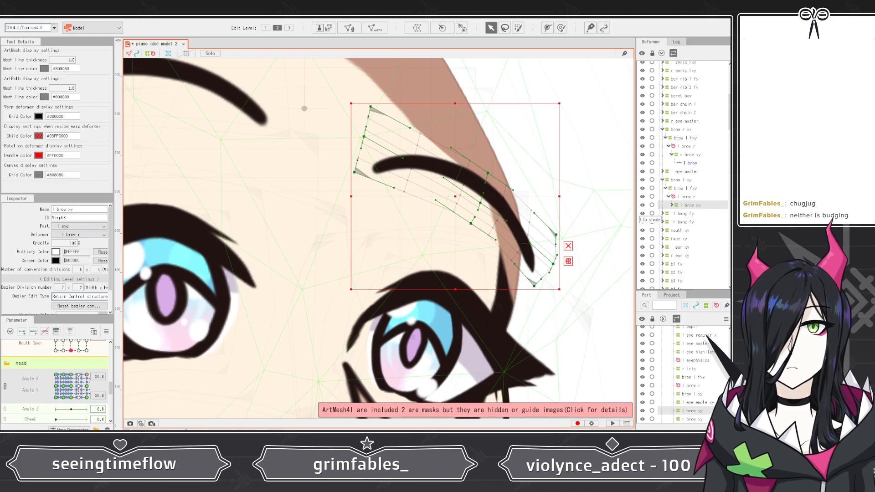
scroll(358, 202, "down", 6)
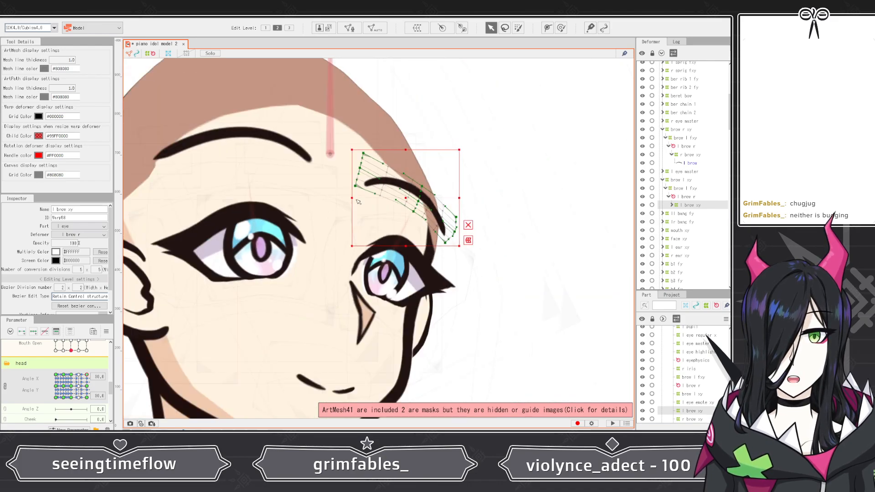
scroll(280, 214, "up", 4)
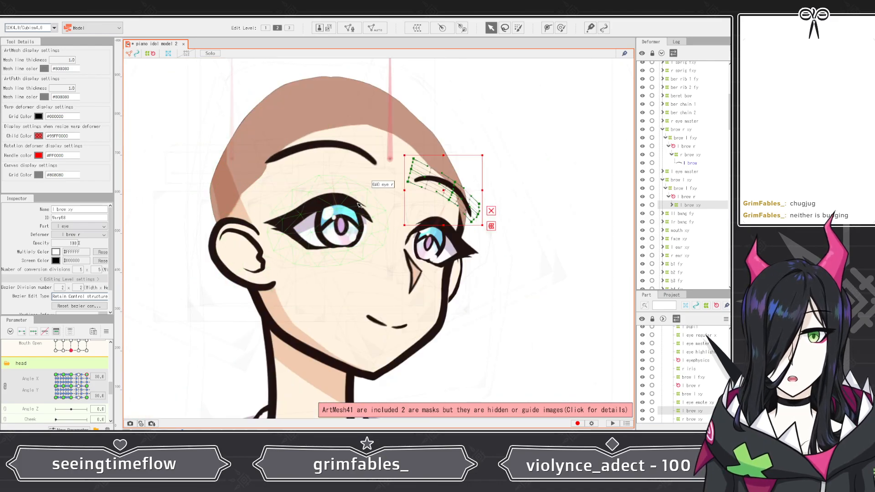
scroll(400, 287, "down", 5)
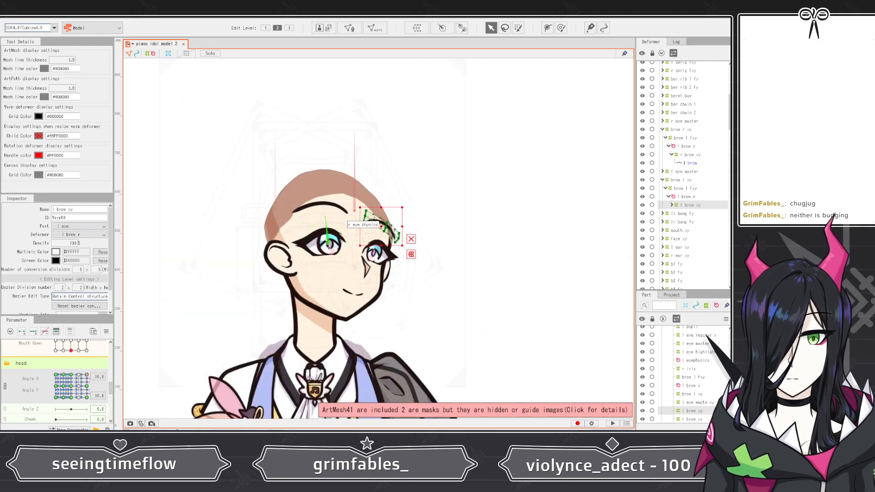
scroll(329, 253, "up", 5)
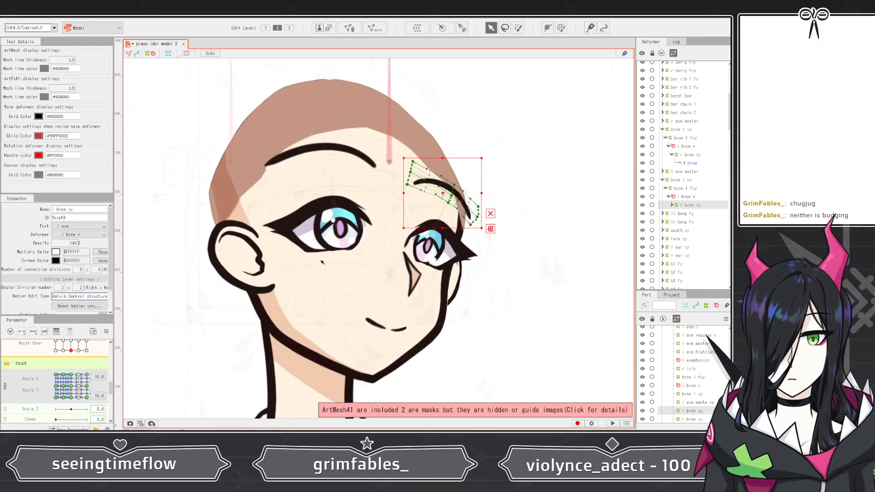
- Show the "turn t corner r" guide image, compare the face and brows against it, and hide it again
scroll(701, 250, "down", 15)
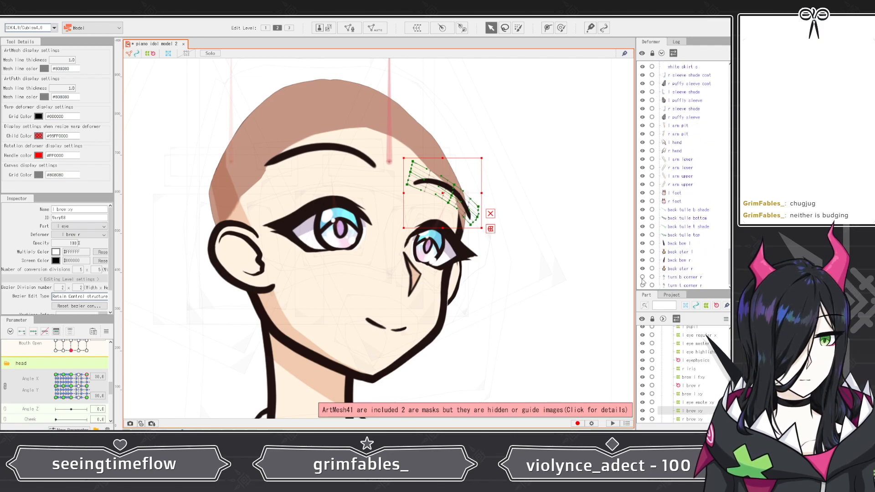
left_click(642, 285)
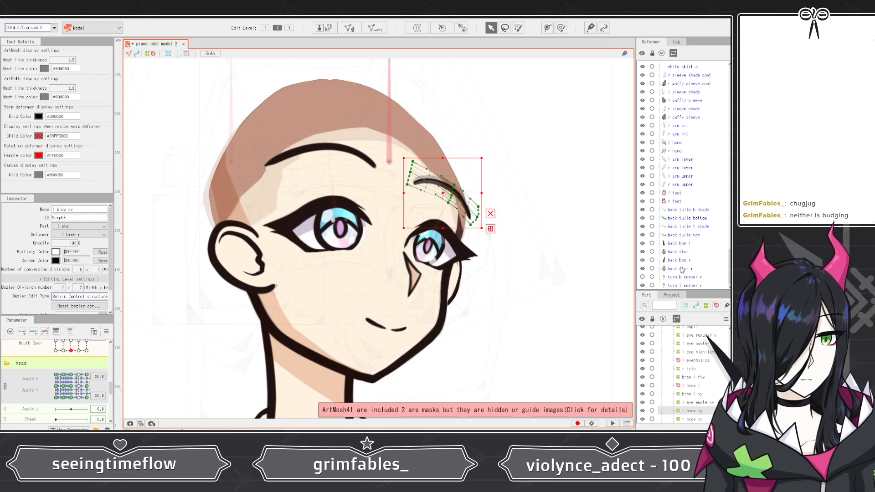
left_click(677, 286)
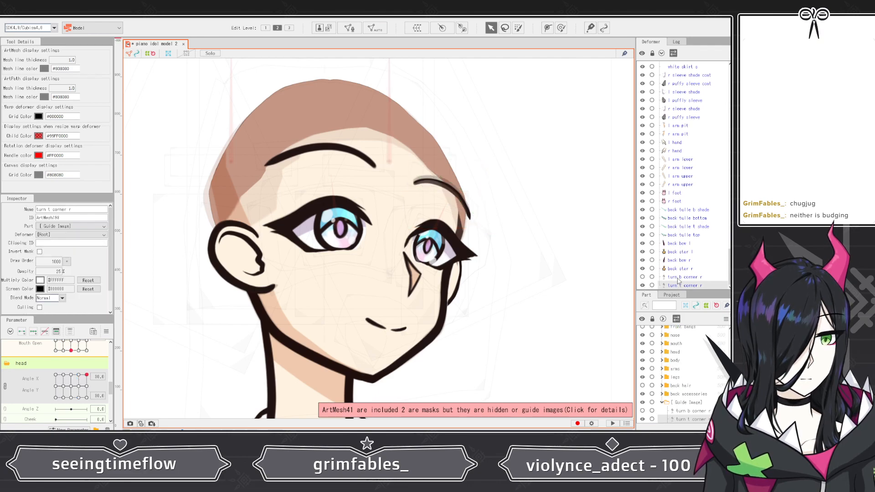
scroll(437, 196, "down", 5)
scroll(435, 203, "up", 4)
scroll(435, 204, "up", 6)
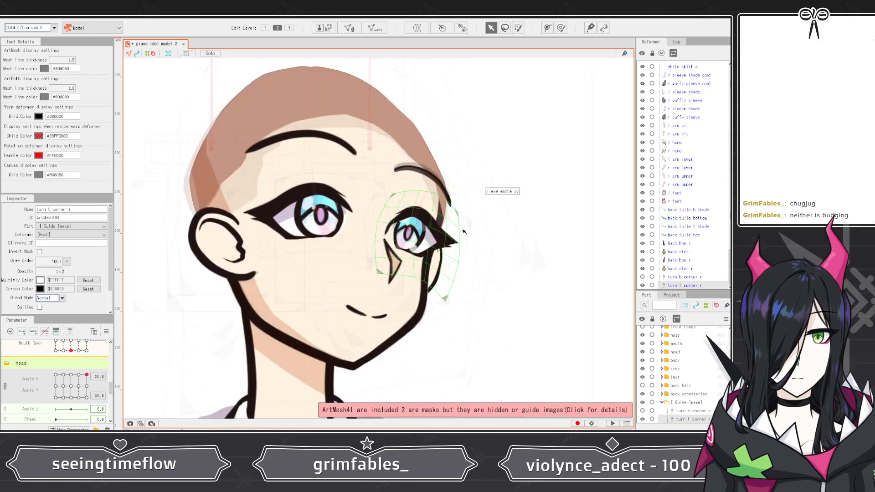
scroll(419, 258, "down", 3)
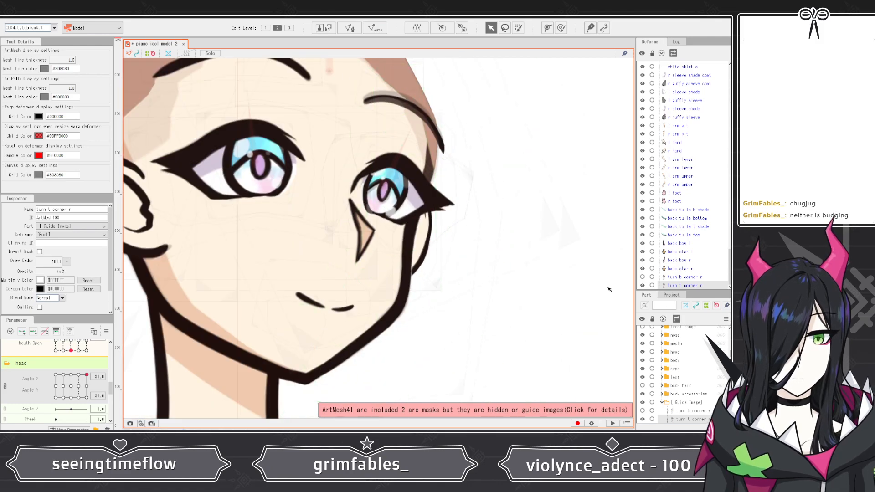
scroll(600, 270, "down", 2)
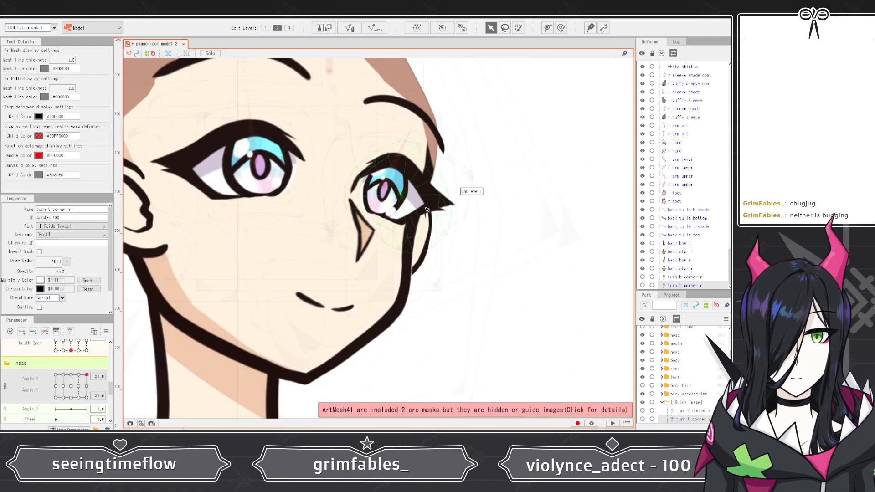
- Check the whole head at the current angle, and pose it at Angle X -30 and Angle Y 30
scroll(469, 191, "down", 4)
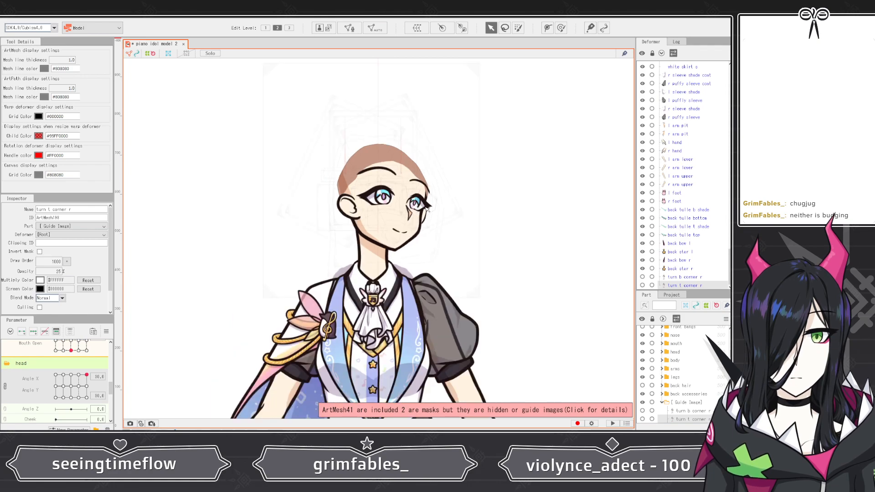
scroll(427, 207, "down", 2)
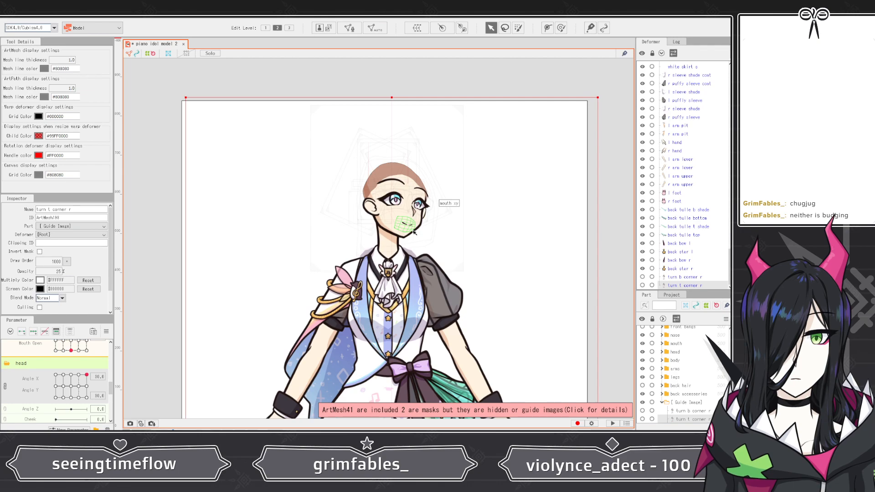
scroll(418, 198, "up", 4)
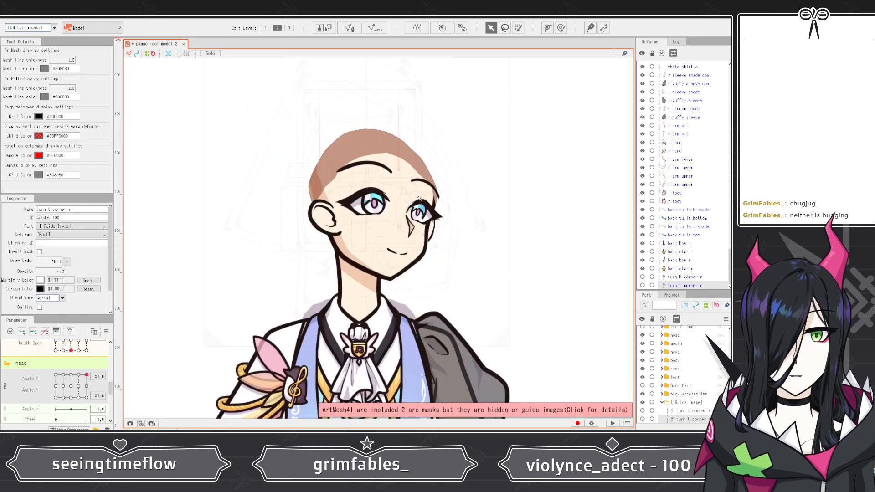
left_click_drag(87, 374, 40, 356)
left_click_drag(23, 387, 20, 360)
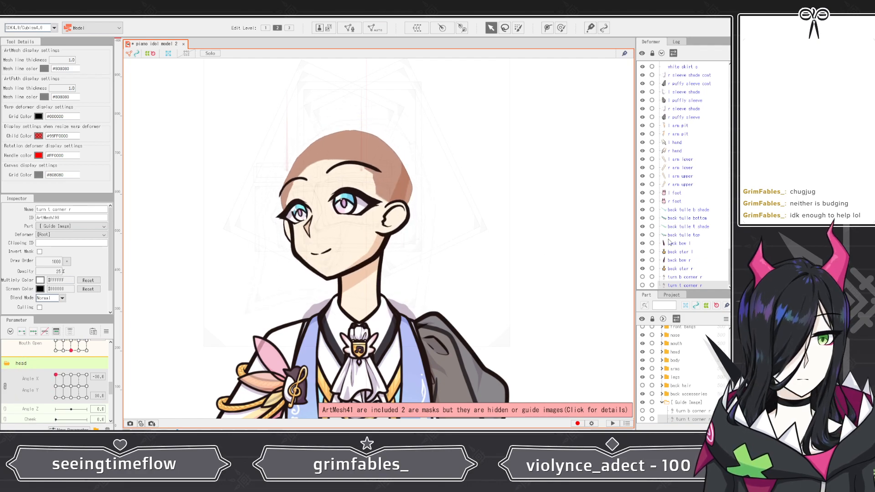
- Expand the "r eye master" deformer hierarchy down to "r eye physics" and select the "r eye highlights" warp deformer
scroll(686, 219, "up", 10)
scroll(687, 219, "up", 10)
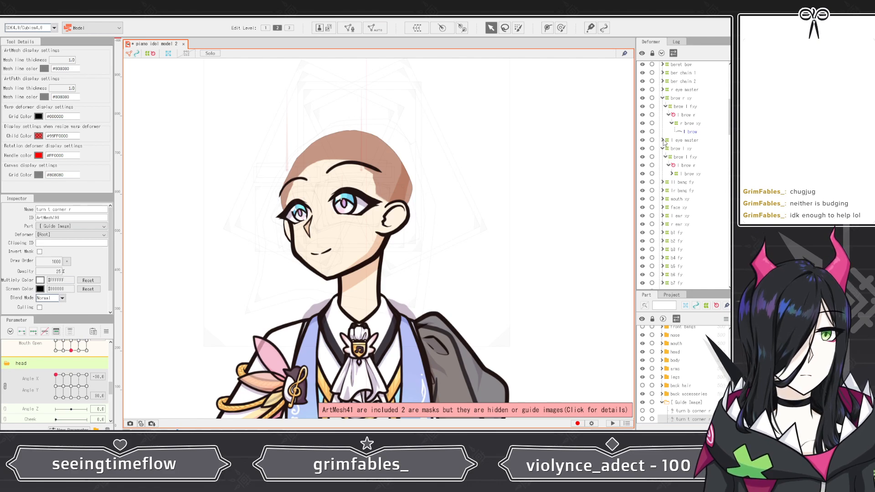
scroll(664, 143, "down", 7)
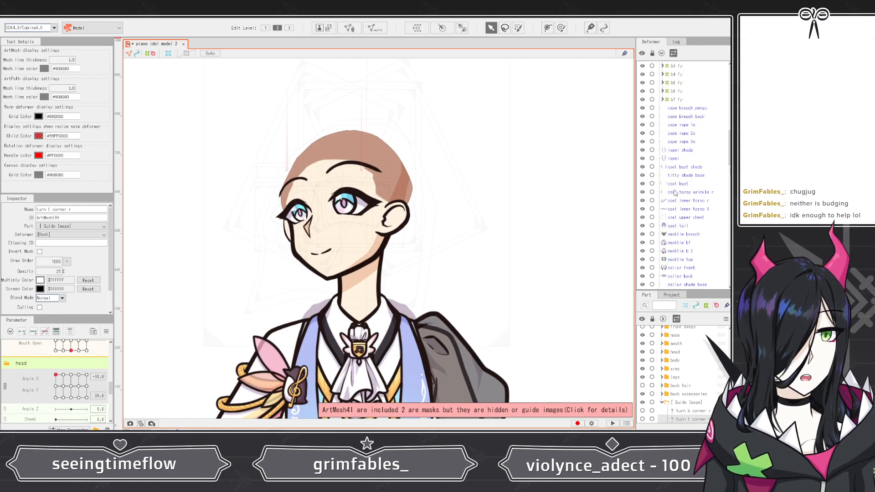
scroll(674, 194, "up", 10)
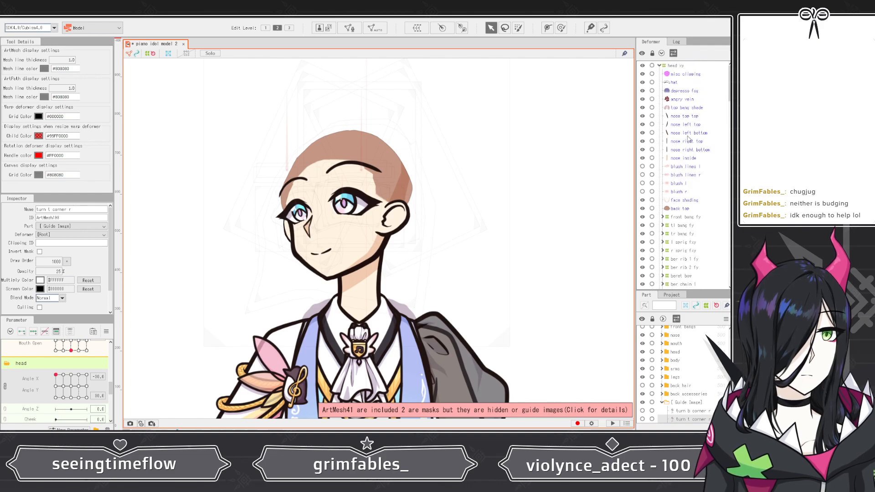
scroll(676, 185, "down", 5)
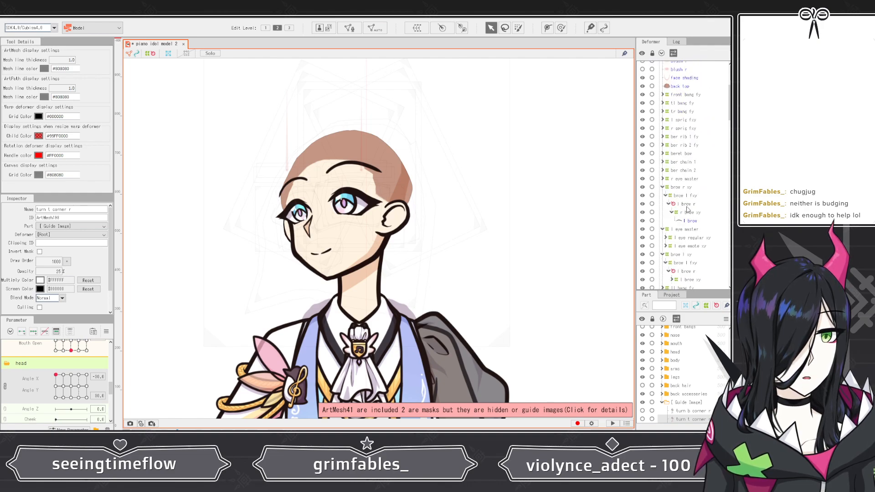
left_click(687, 221)
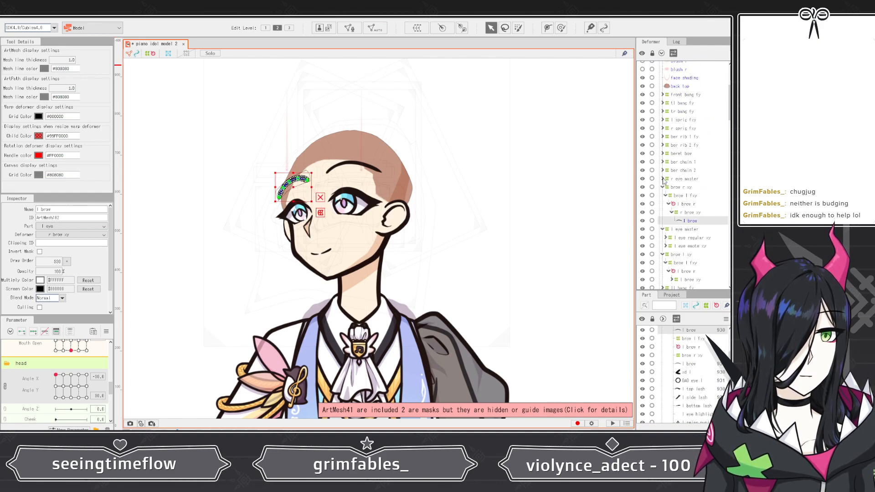
left_click(663, 179)
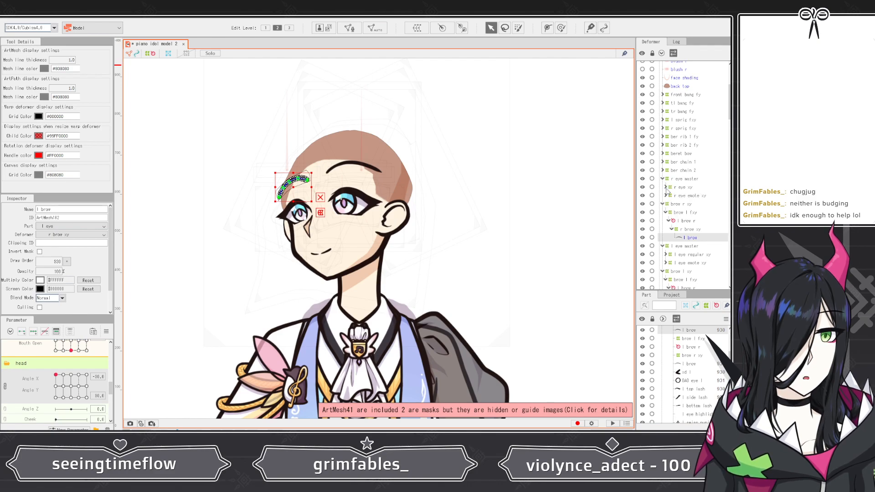
left_click(665, 187)
left_click(668, 195)
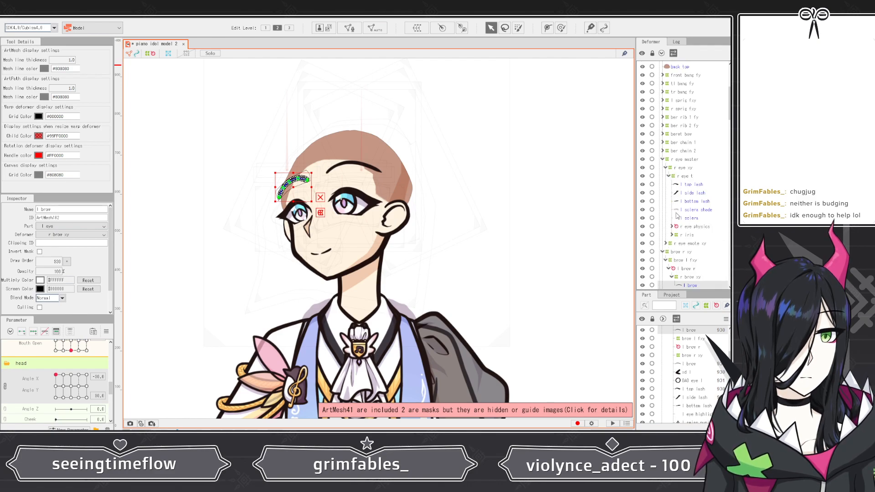
left_click(672, 226)
left_click(683, 228)
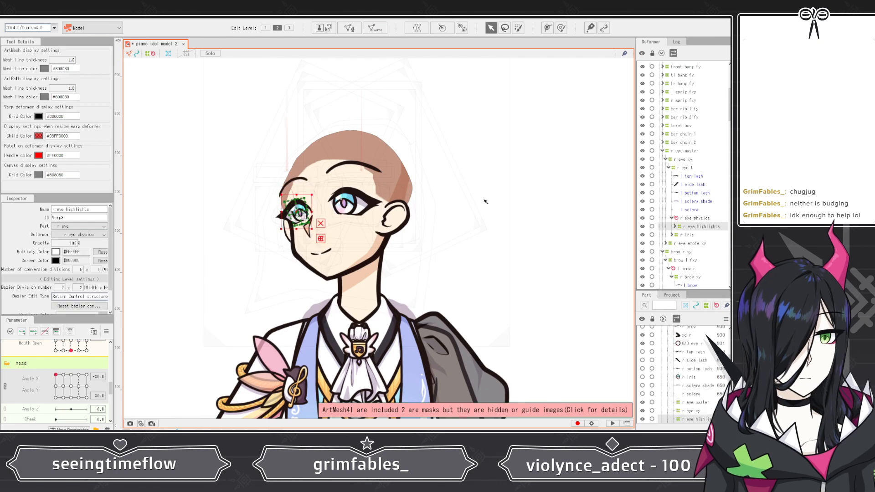
- Key the "r eye highlights" warp on Angle X and Angle Y, and pull its lower inner corner up and upper outer corner inward
scroll(309, 219, "up", 2)
scroll(308, 219, "up", 3)
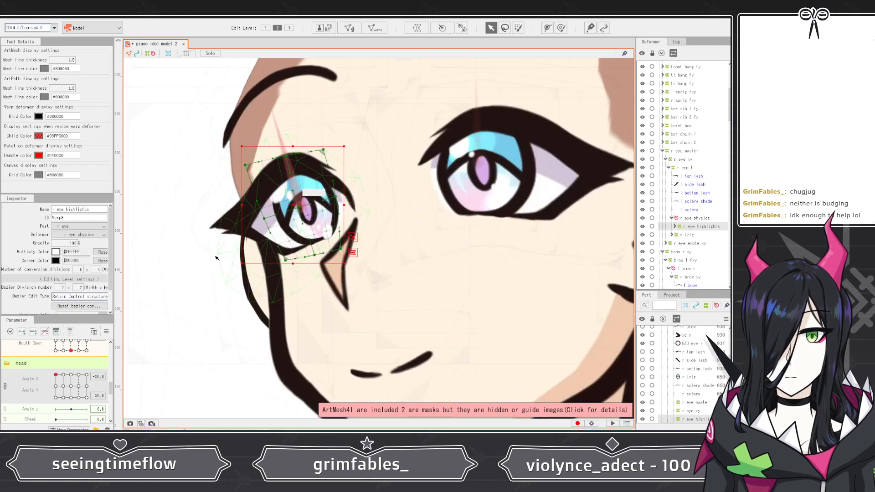
scroll(28, 382, "down", 5)
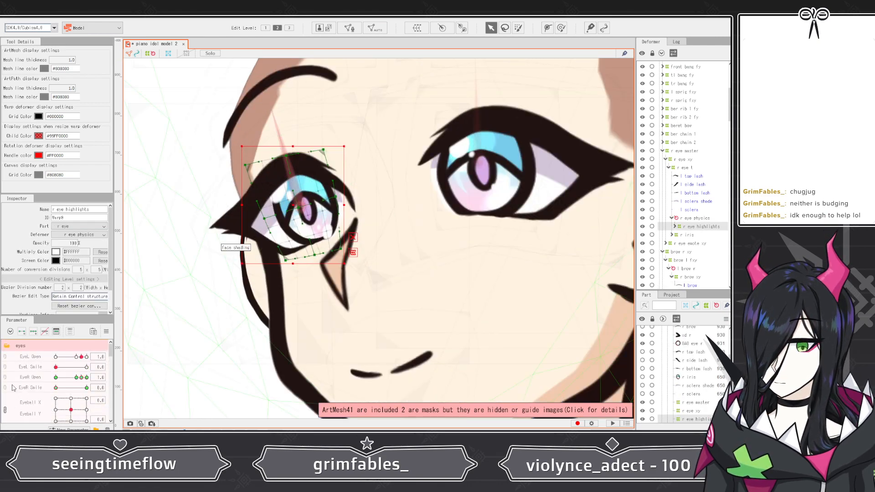
scroll(12, 387, "down", 6)
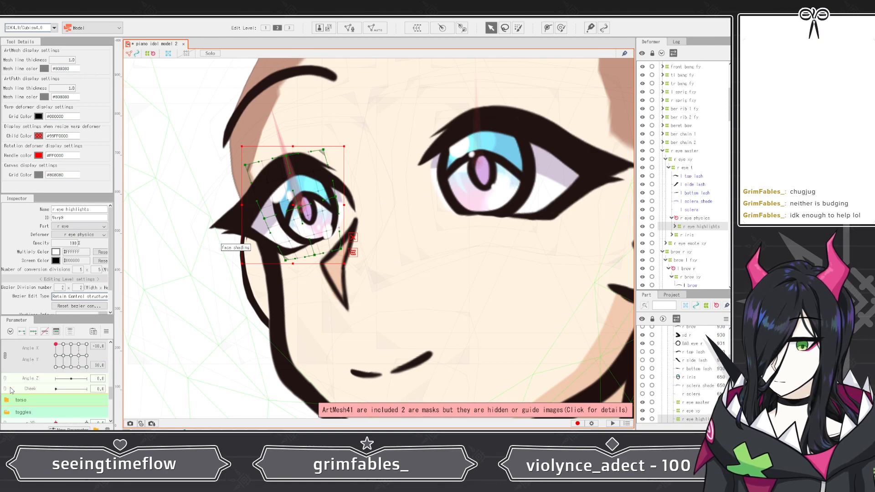
scroll(261, 198, "up", 2)
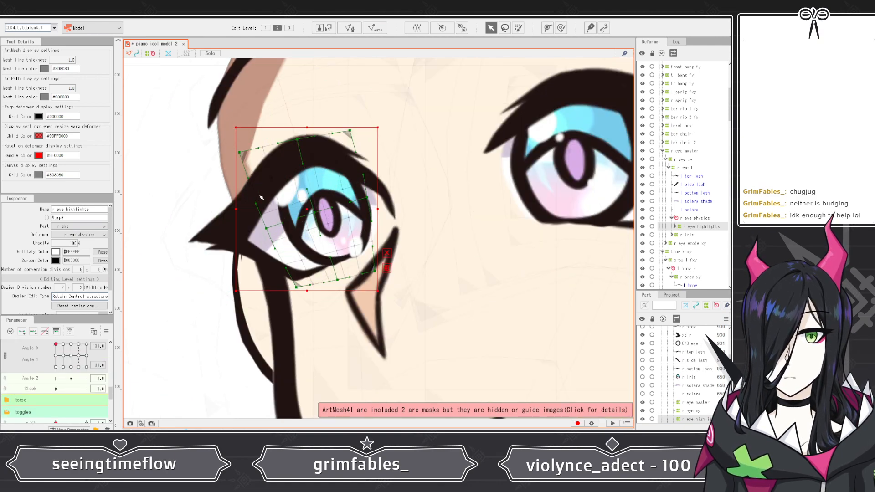
scroll(261, 197, "up", 1)
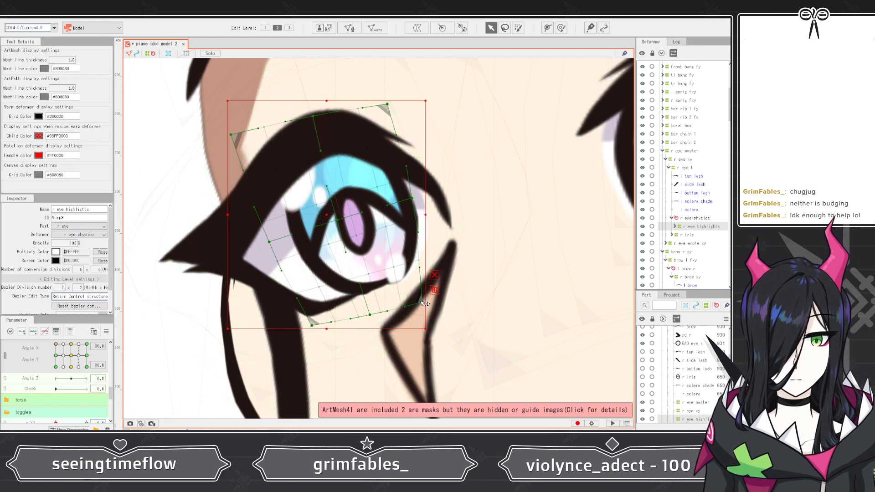
left_click_drag(423, 299, 420, 280)
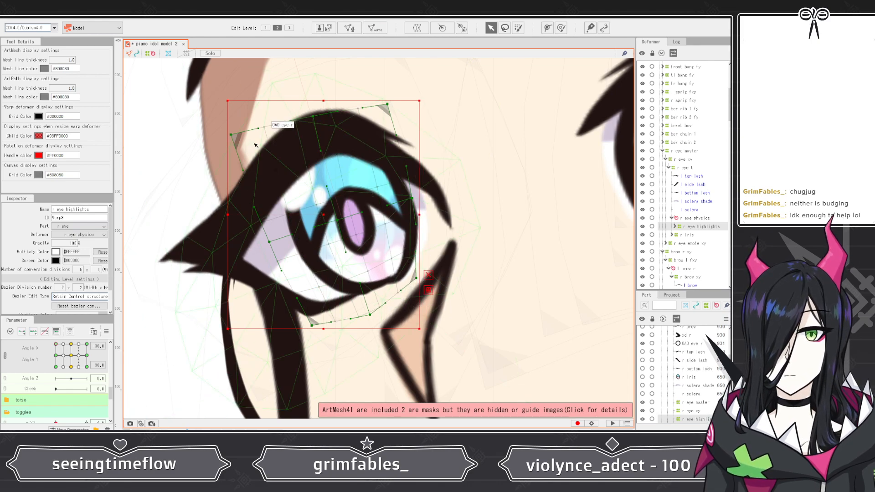
left_click_drag(232, 136, 264, 147)
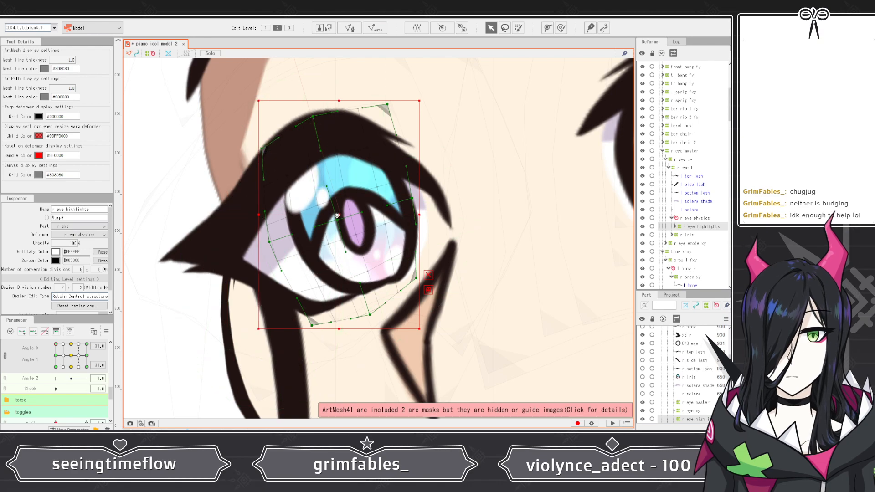
- Nudge the bottom midpoint of the "r eye highlights" warp up and outward, and check the eye against the surrounding face
scroll(341, 226, "up", 4)
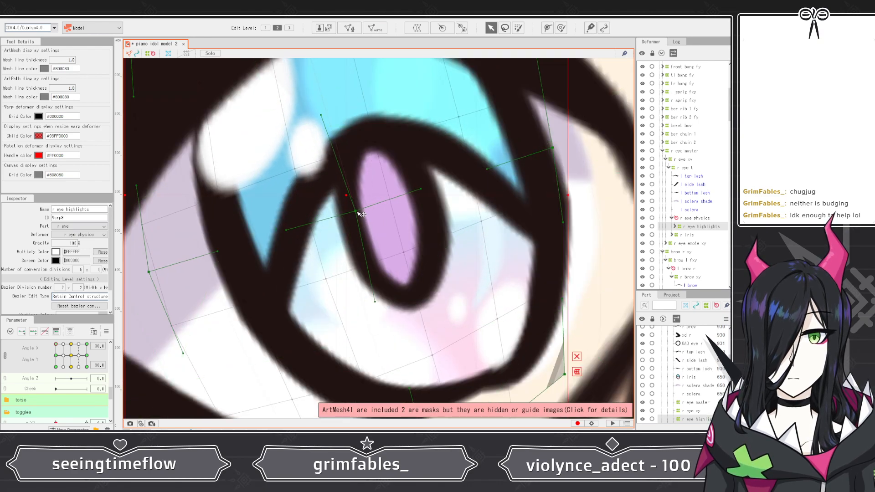
scroll(347, 212, "down", 3)
left_click_drag(388, 347, 379, 338)
scroll(340, 309, "down", 5)
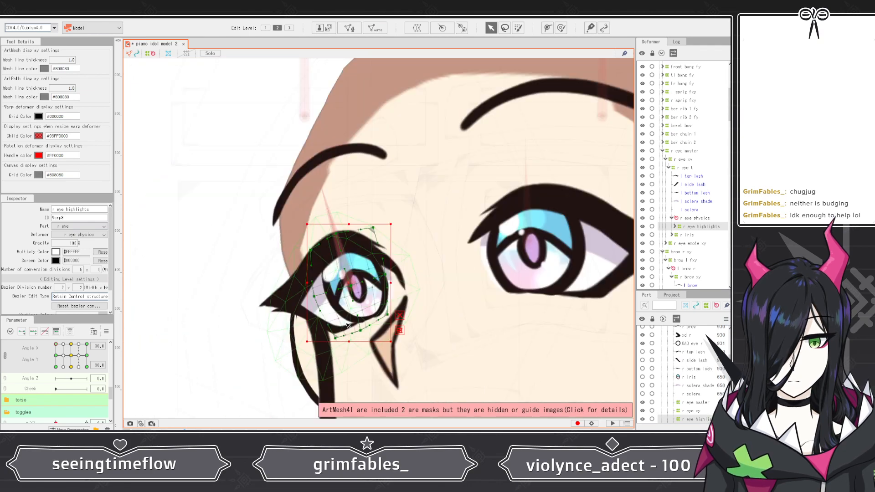
scroll(335, 309, "up", 4)
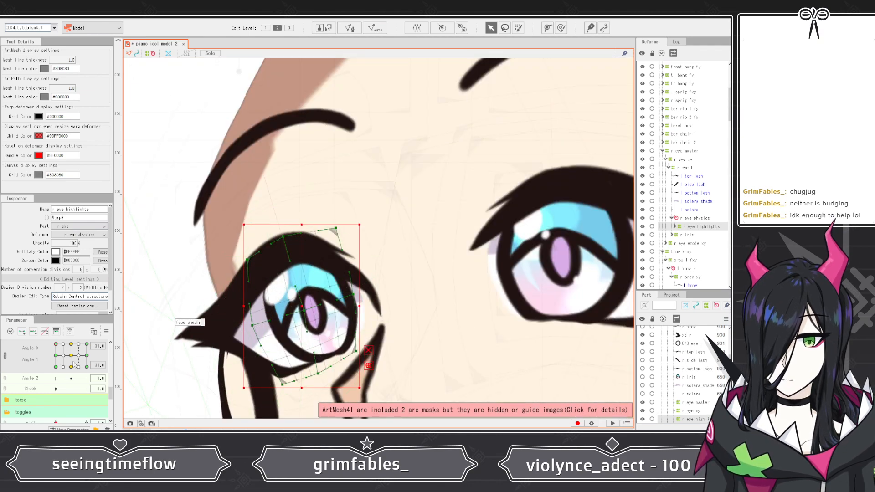
- Pose the head at Angle X 0 and Angle Y 30, and raise the highlights warp's lower inner corner and bottom midpoint
left_click_drag(56, 345, 71, 344)
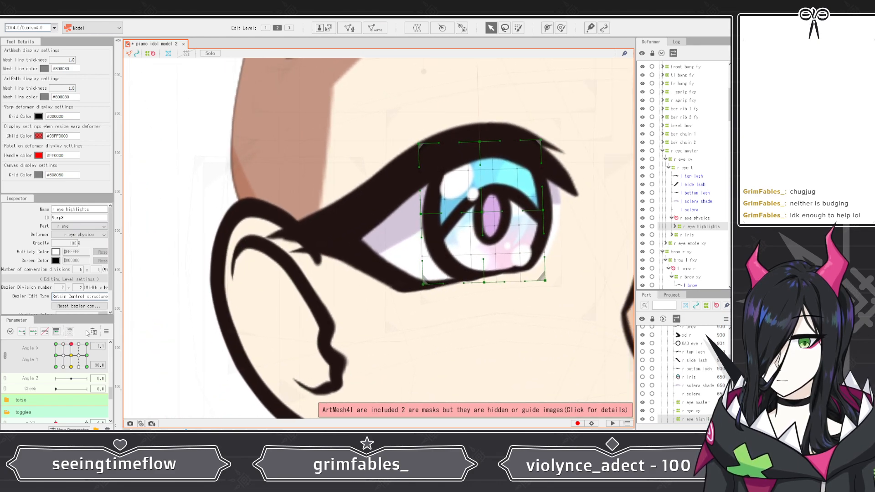
key("Return")
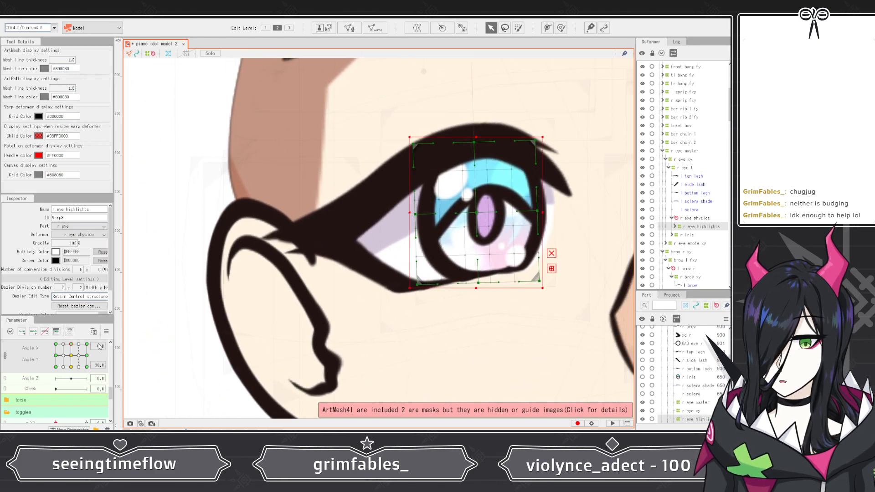
scroll(352, 269, "down", 4)
scroll(401, 253, "up", 4)
scroll(401, 253, "up", 3)
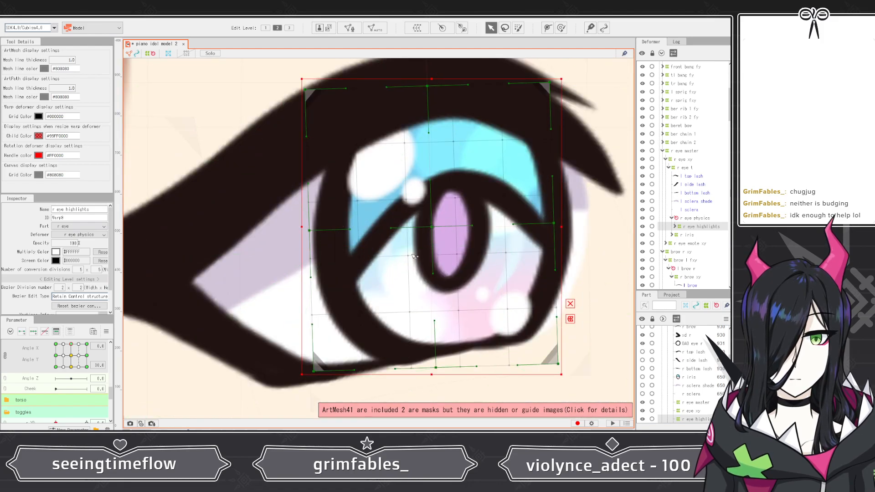
left_click_drag(561, 367, 560, 356)
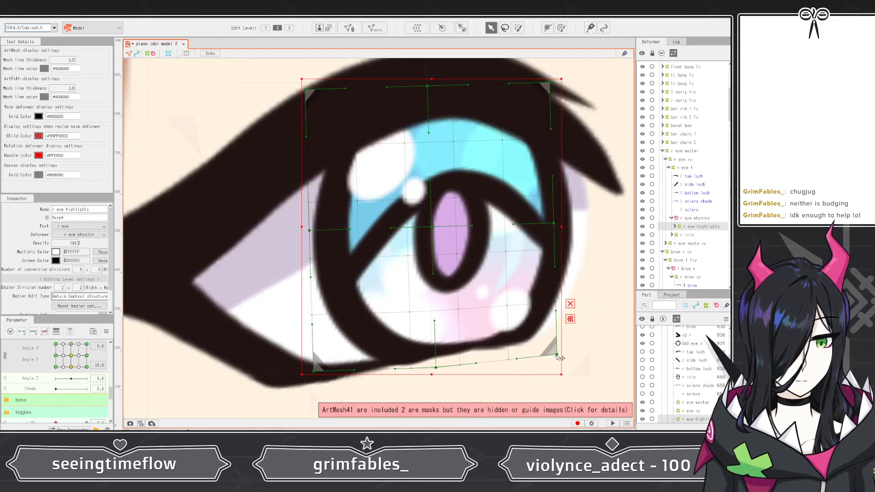
left_click_drag(439, 370, 438, 353)
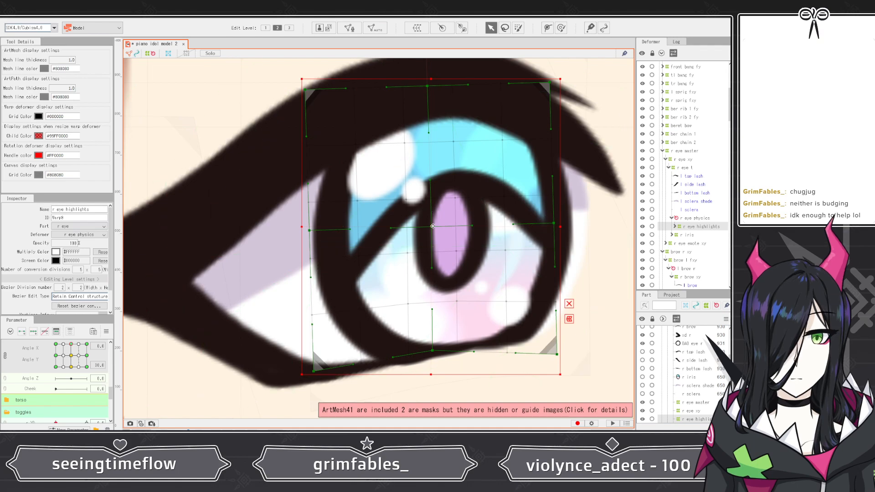
scroll(433, 229, "up", 5)
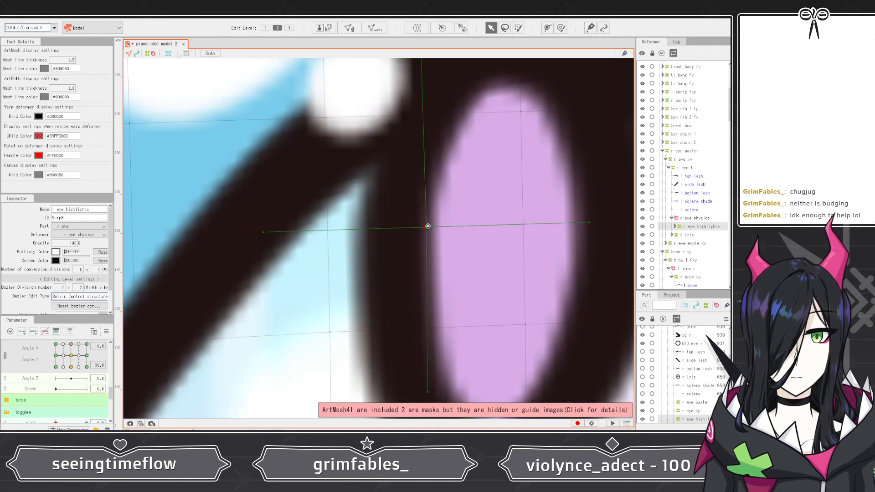
left_click(426, 227)
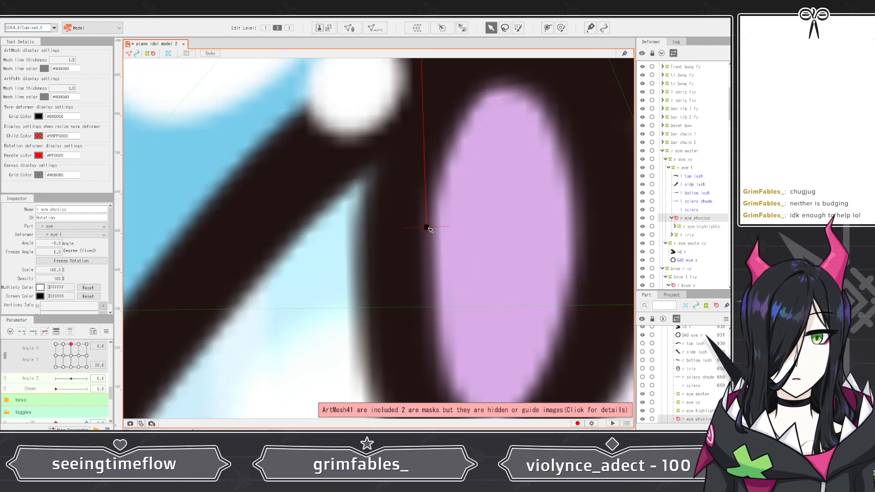
left_click_drag(428, 228, 431, 223)
scroll(428, 224, "down", 5)
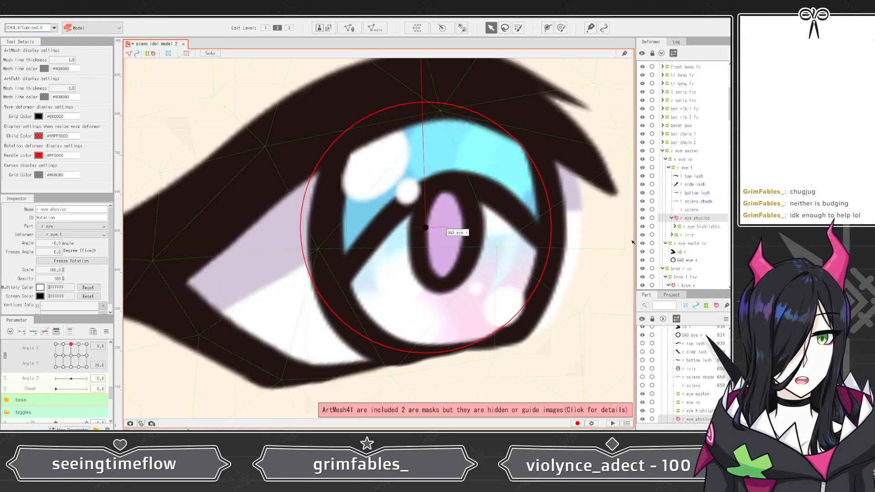
left_click(442, 197)
- Raise the top midpoint of the "r eye highlights" warp, lower its two side midpoints slightly, and fine-tune its bottom midpoint
scroll(416, 218, "up", 5)
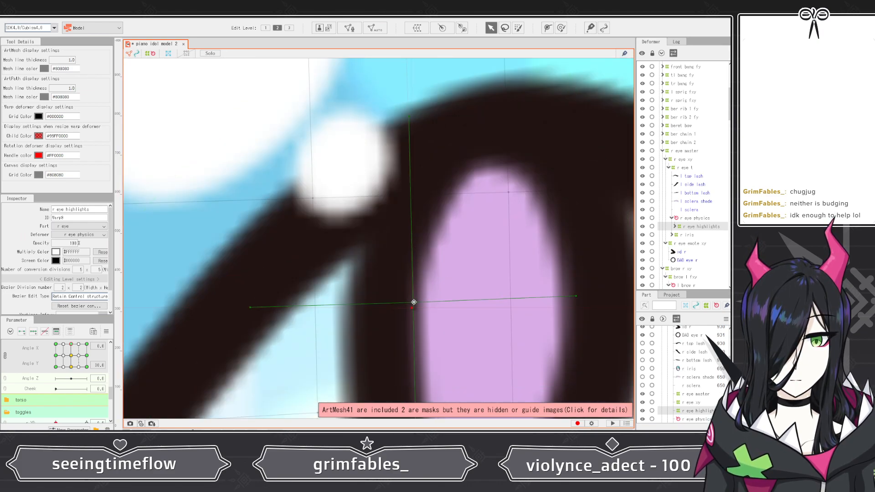
scroll(414, 302, "down", 5)
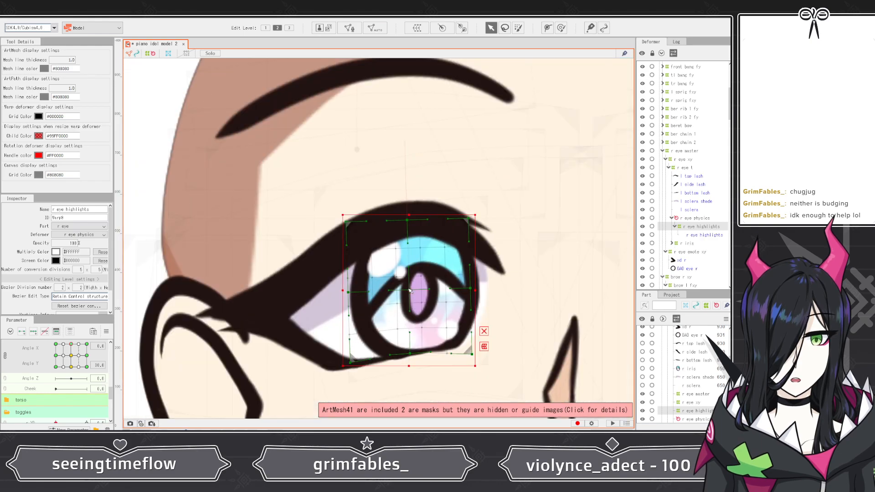
left_click_drag(407, 221, 408, 211)
scroll(361, 253, "up", 2)
left_click_drag(345, 309, 344, 315)
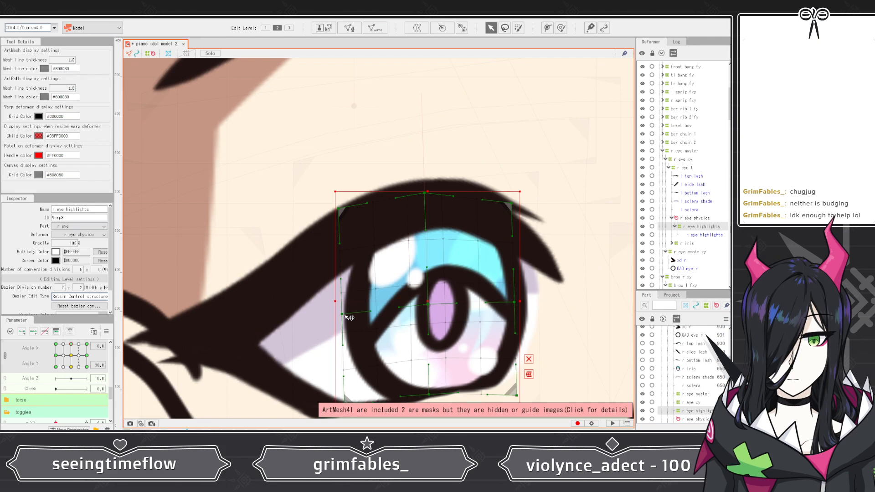
left_click_drag(513, 302, 514, 309)
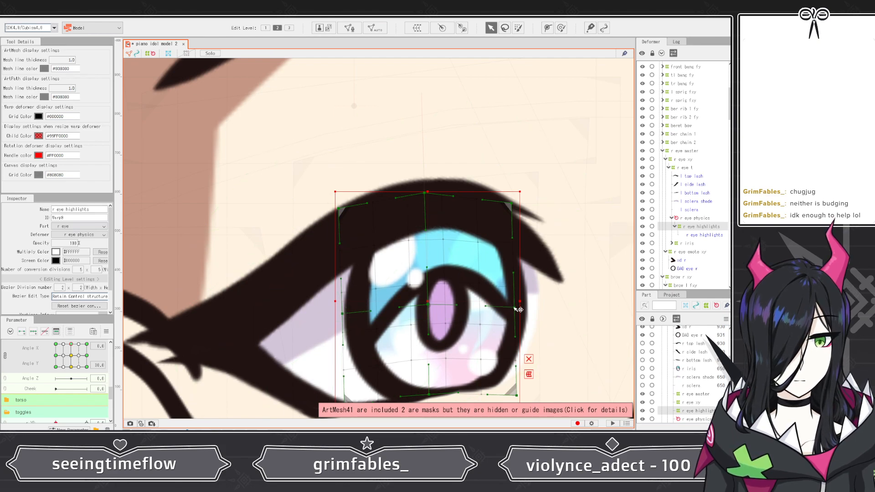
left_click_drag(428, 394, 428, 395)
- Move the center point of the "r eye highlights" warp up, and check both eyes within the whole face
scroll(428, 342, "up", 3)
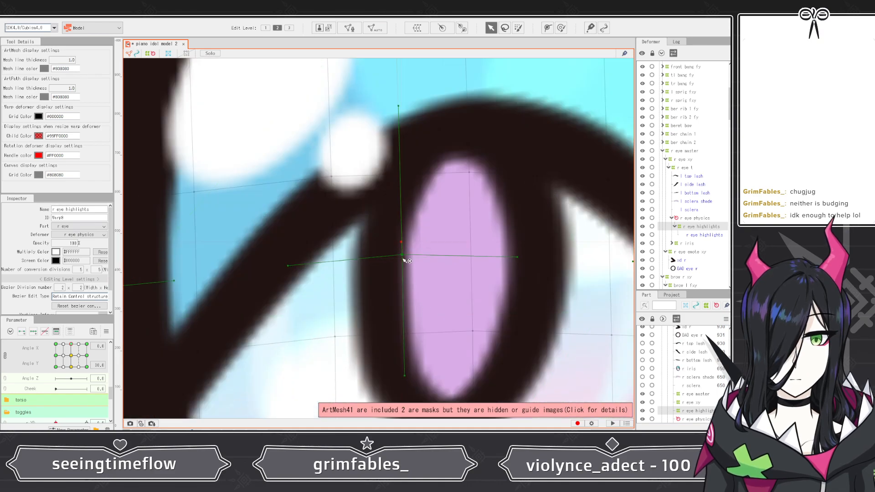
left_click_drag(406, 257, 405, 235)
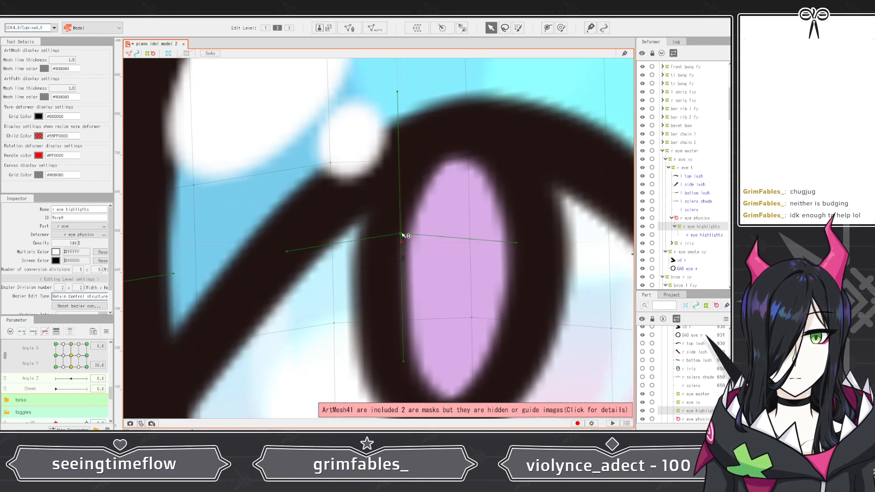
scroll(396, 263, "down", 3)
scroll(316, 223, "down", 3)
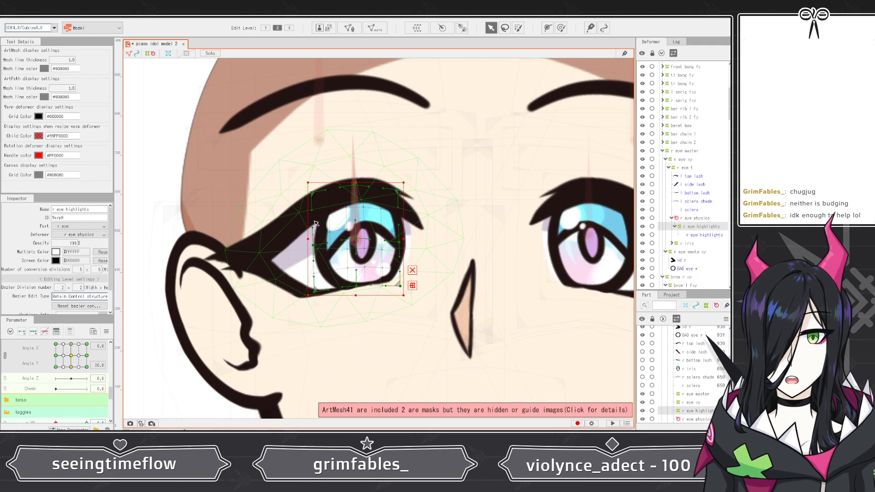
scroll(316, 223, "down", 4)
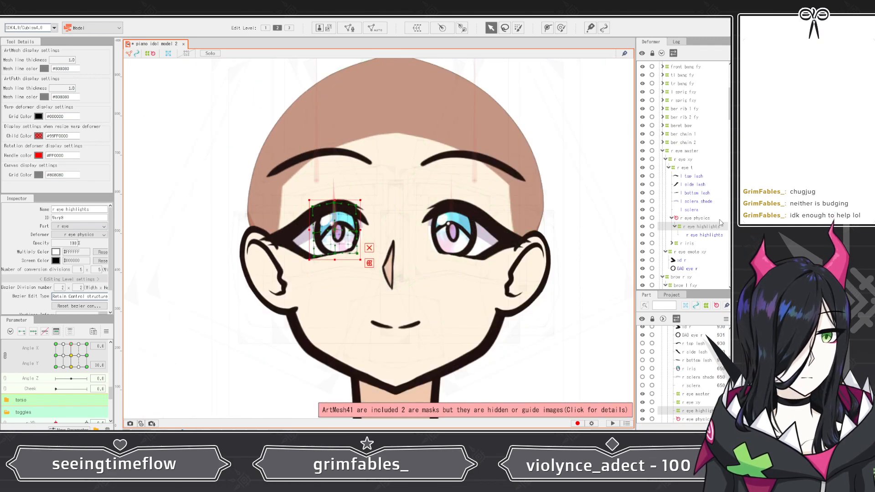
- Expand the "l eye master" deformer hierarchy down to "l eyephysics" and select the "l eye highlights" warp deformer
scroll(696, 150, "down", 5)
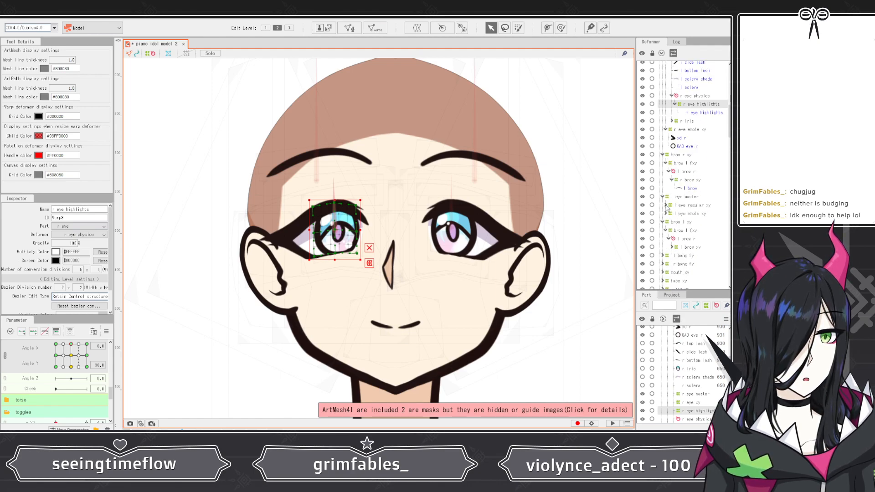
left_click(666, 205)
left_click(668, 214)
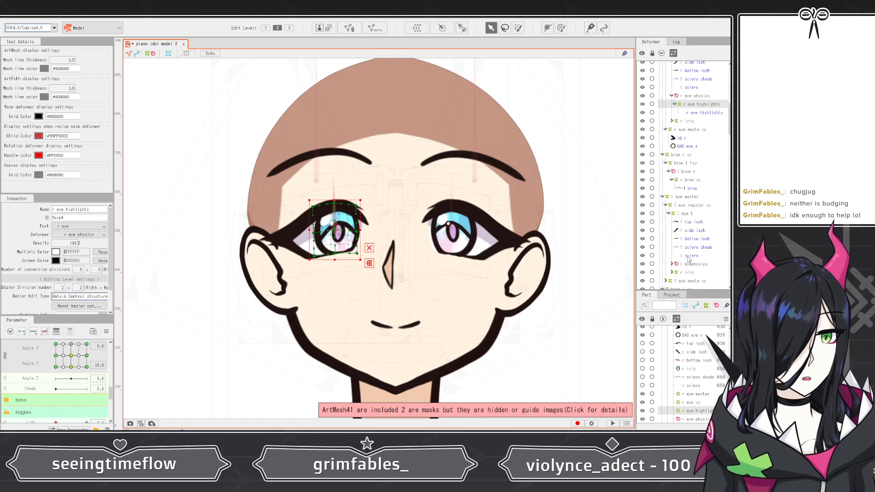
left_click(671, 264)
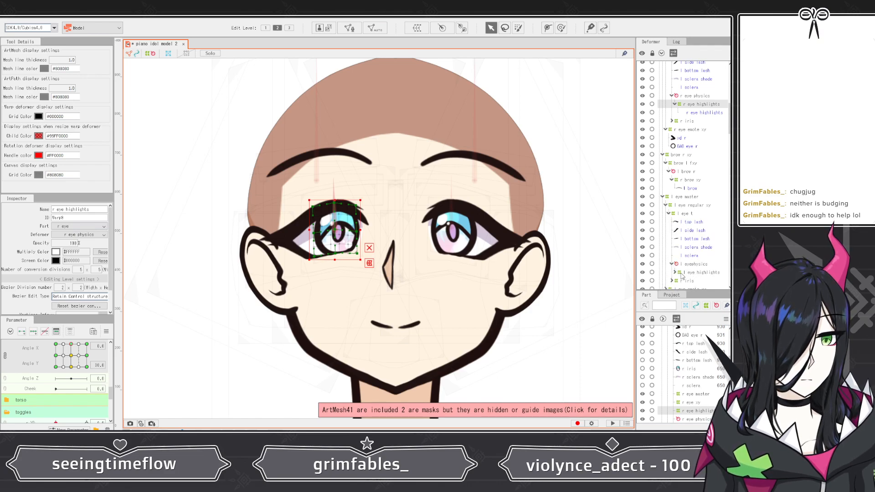
left_click(675, 272)
left_click(697, 272)
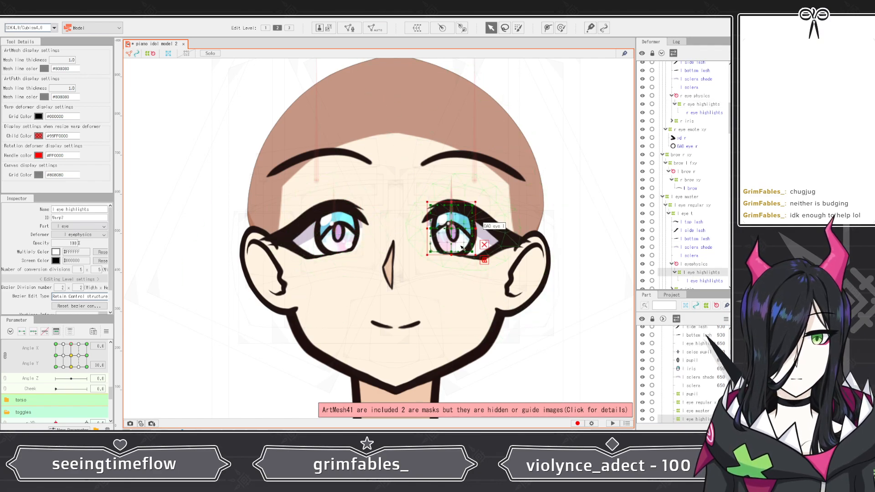
- Raise the bottom midpoint of the "l eye highlights" warp, then move its top midpoint and center point slightly up
scroll(455, 230, "up", 8)
scroll(382, 217, "down", 4)
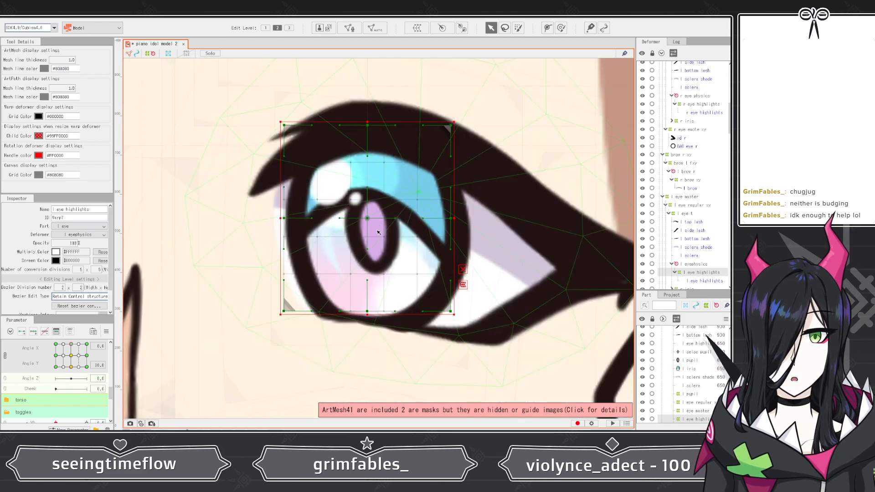
left_click_drag(367, 312, 367, 307)
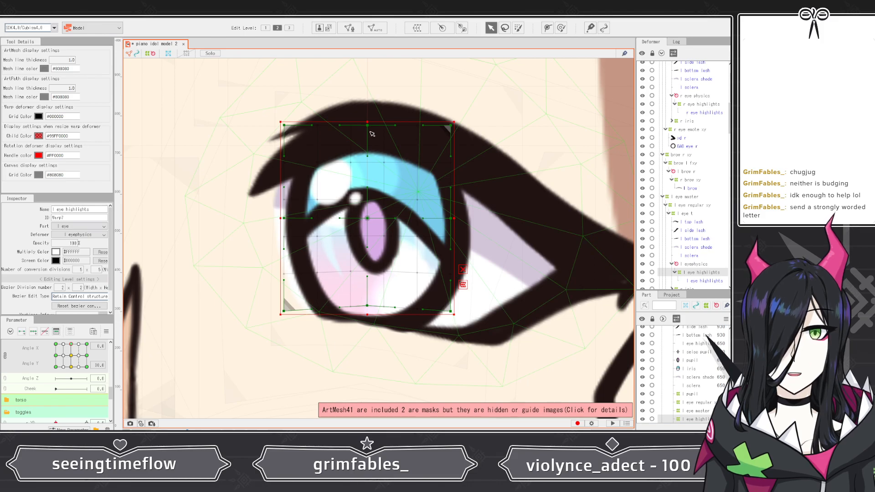
scroll(385, 237, "up", 5)
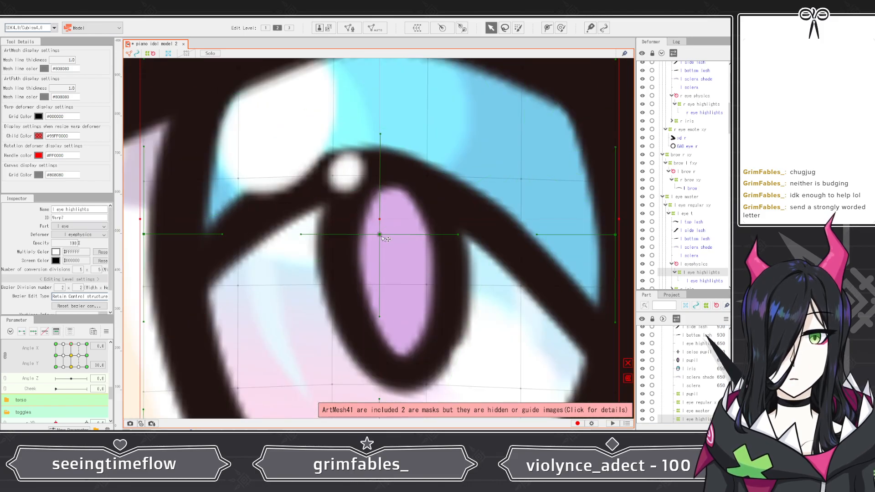
scroll(380, 222, "down", 5)
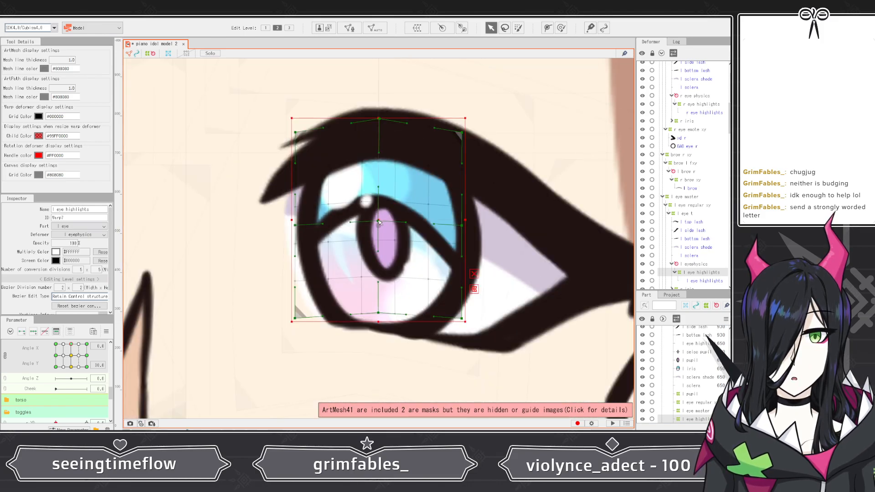
- Lower both bottom corners and both side midpoints of the "l eye highlights" warp slightly, and check both eyes together
left_click_drag(464, 320, 461, 328)
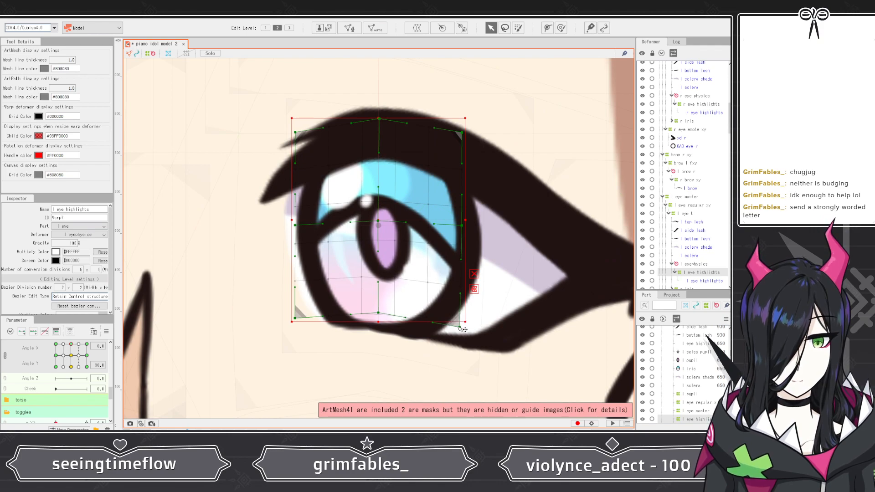
left_click_drag(296, 319, 300, 323)
left_click_drag(300, 225, 297, 229)
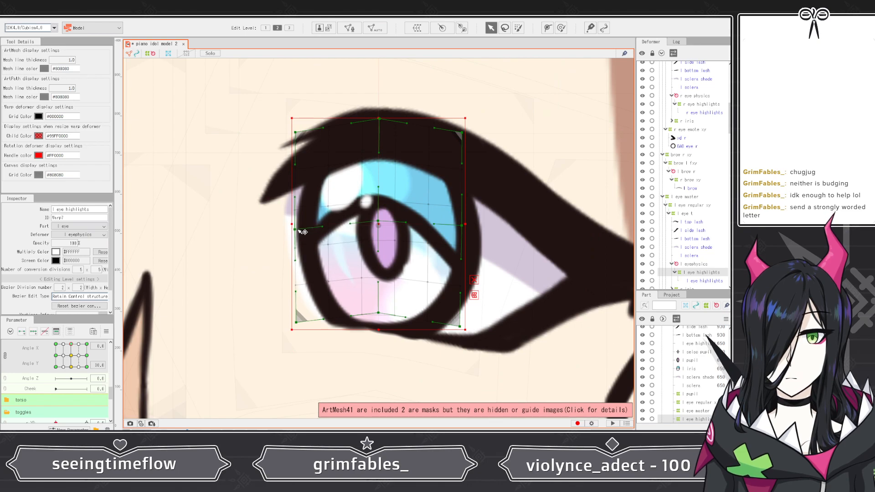
left_click_drag(461, 225, 463, 229)
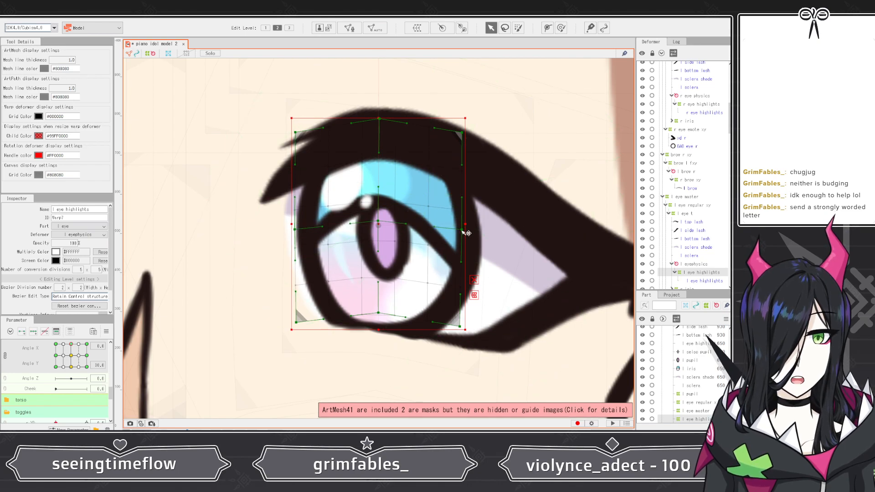
scroll(464, 231, "down", 5)
scroll(391, 210, "up", 4)
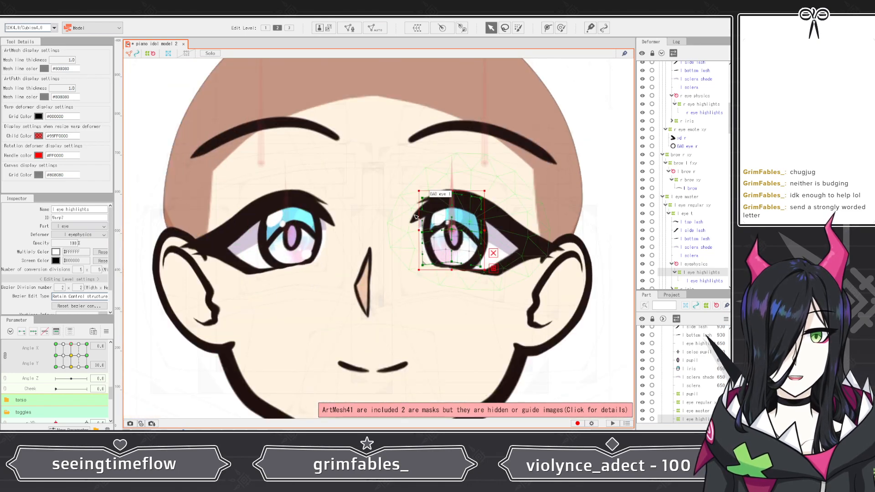
- Pose the head at Angle X -30 and Angle Y 30, extend the highlights warp's lower outer corner, and lower its center point slightly
left_click(56, 344)
scroll(358, 339, "up", 3)
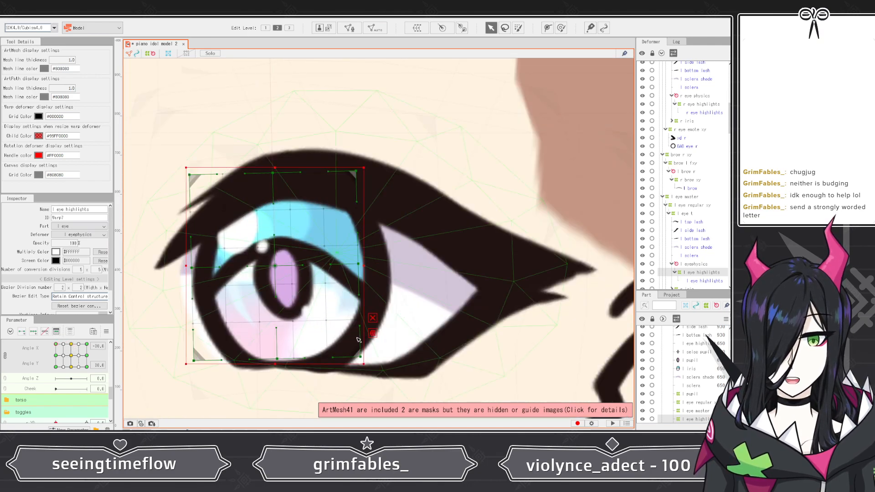
left_click_drag(360, 357, 363, 362)
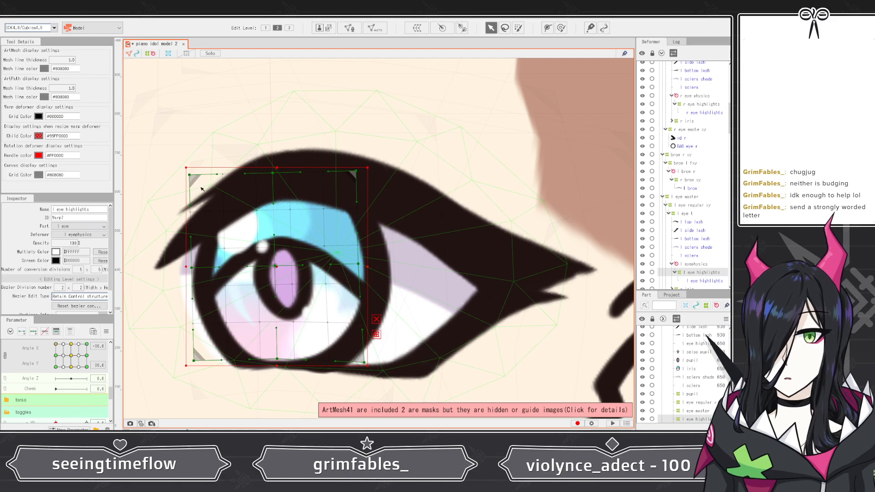
scroll(288, 264, "up", 4)
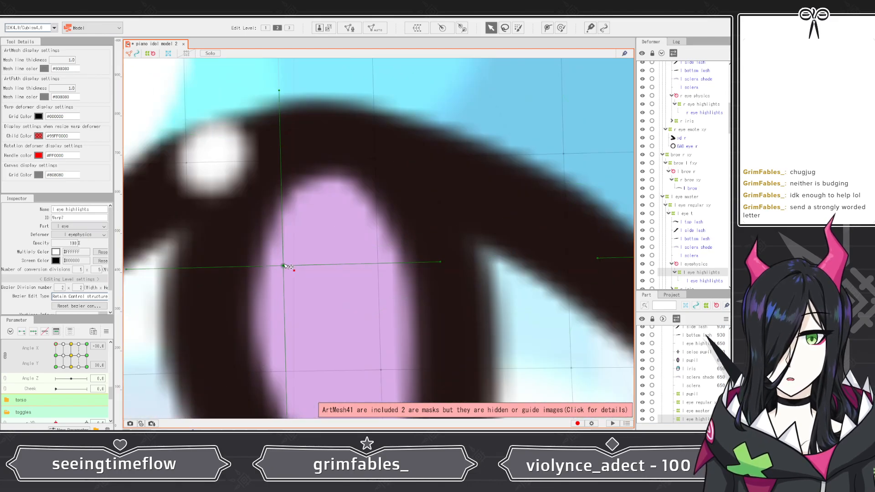
scroll(285, 293, "down", 4)
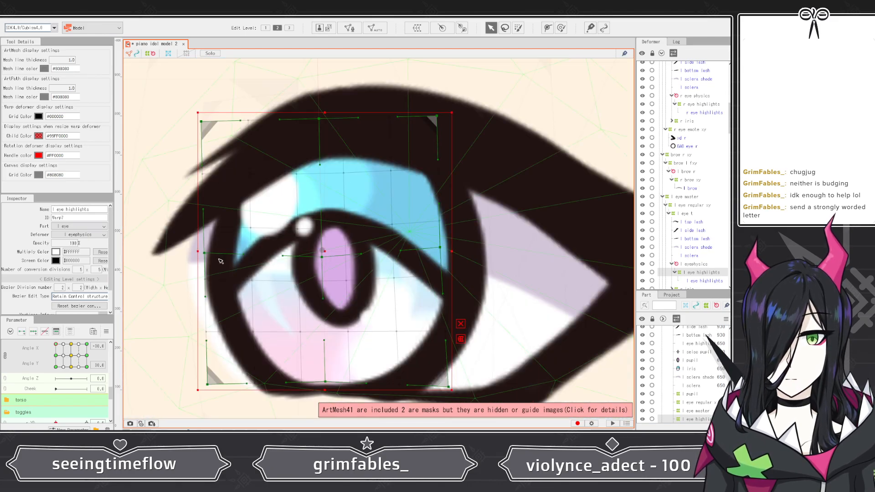
- Bow the "l eye highlights" warp's four edge midpoints outward, nudge its center point toward the nose, and fine-tune the inner side midpoint
left_click_drag(211, 258, 201, 279)
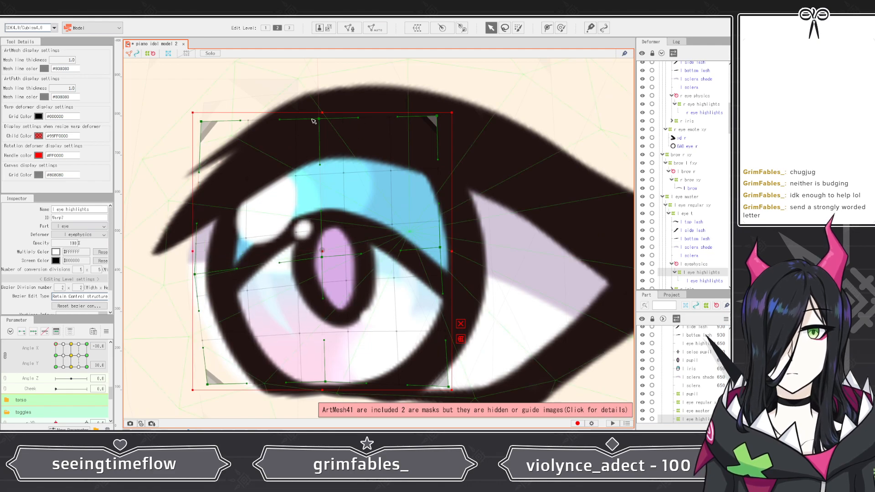
left_click_drag(321, 118, 325, 109)
left_click_drag(439, 246, 452, 246)
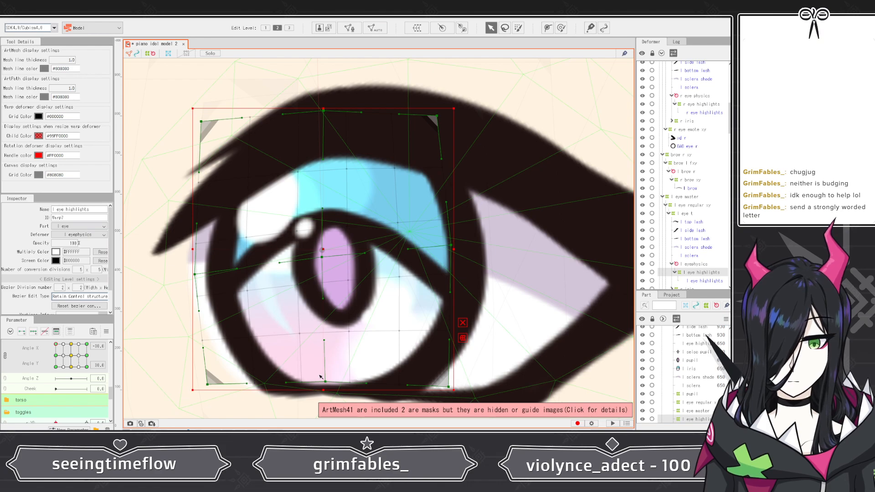
left_click_drag(324, 385, 322, 391)
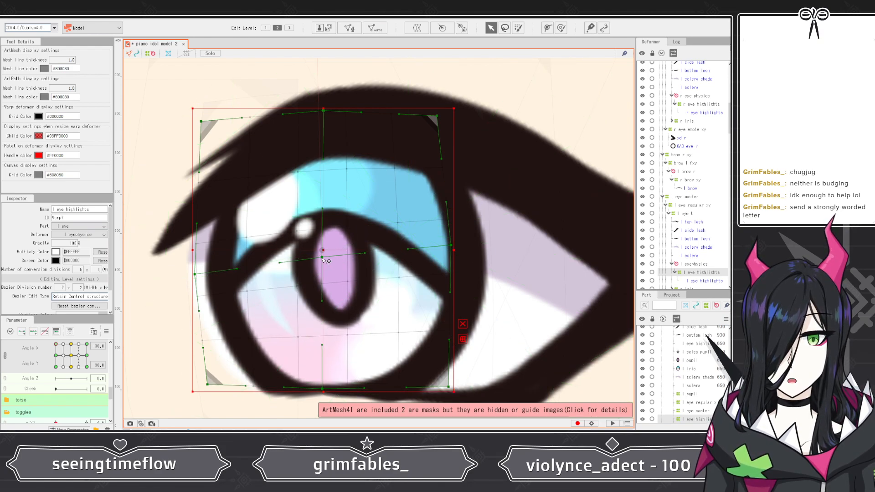
left_click_drag(324, 260, 320, 259)
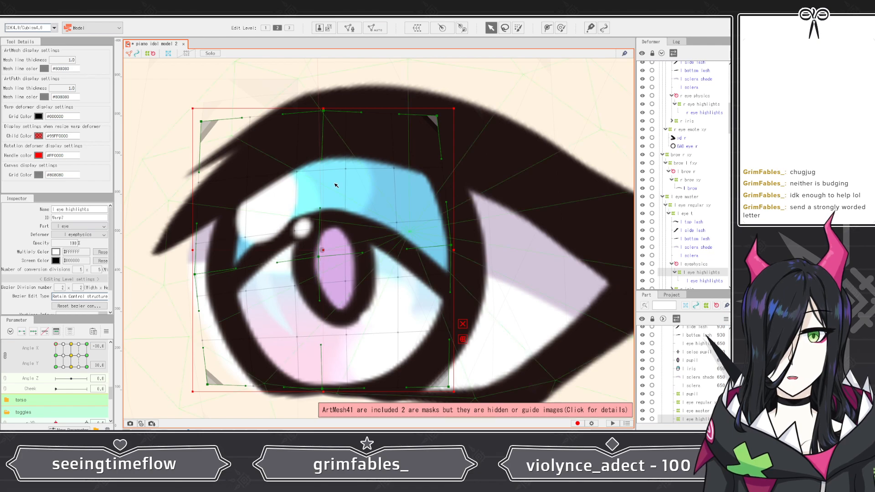
scroll(336, 185, "down", 2)
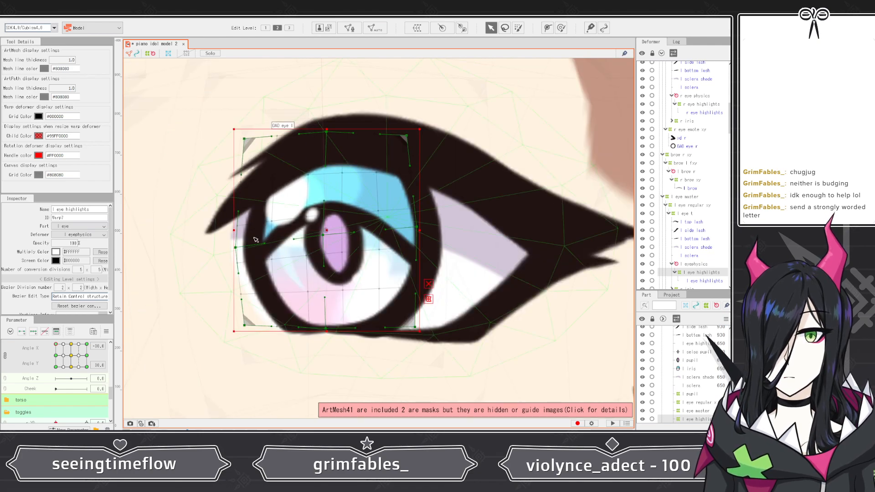
left_click_drag(235, 247, 242, 245)
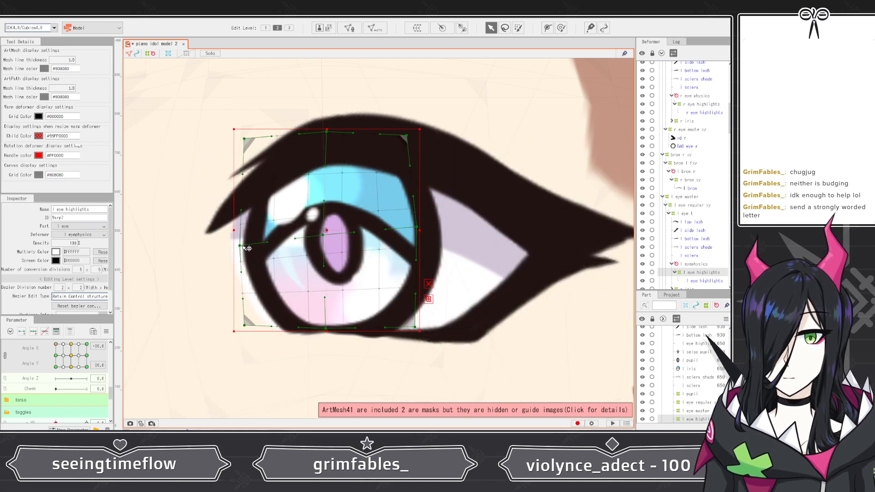